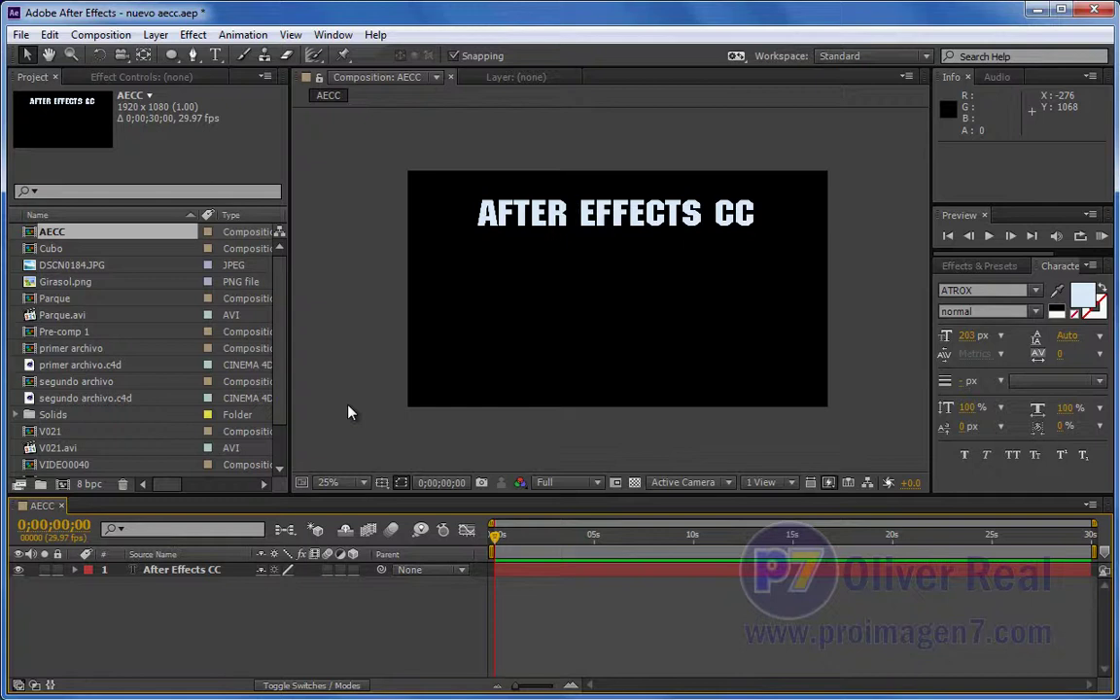
# - Select DSCN0184.JPG in the Project panel
pyautogui.click(41, 265)
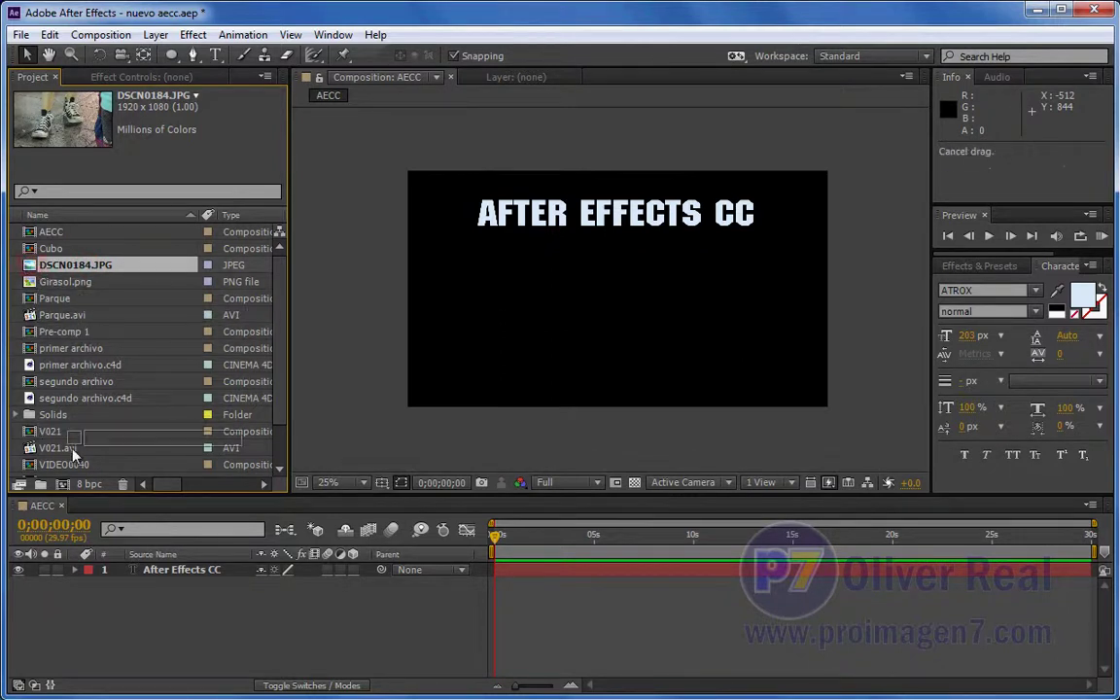
# - Build a DSCN0184 composition from the photo and set its layer Scale to 200
pyautogui.click(64, 486)
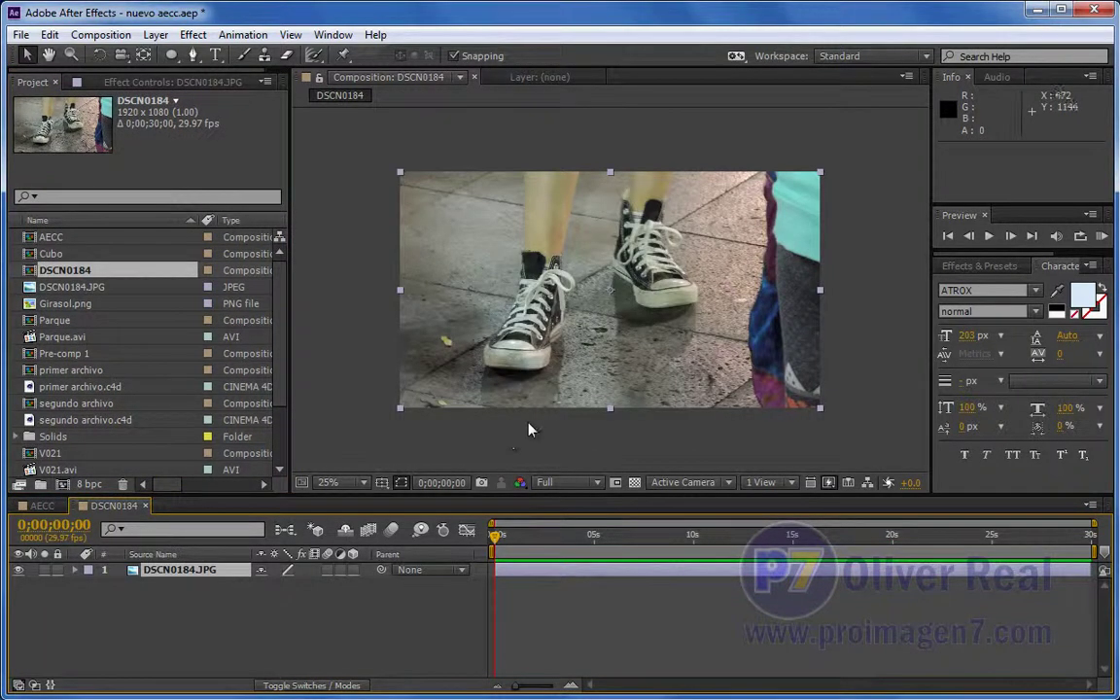
pyautogui.click(214, 571)
pyautogui.press('s')
pyautogui.click(284, 583)
pyautogui.write('200')
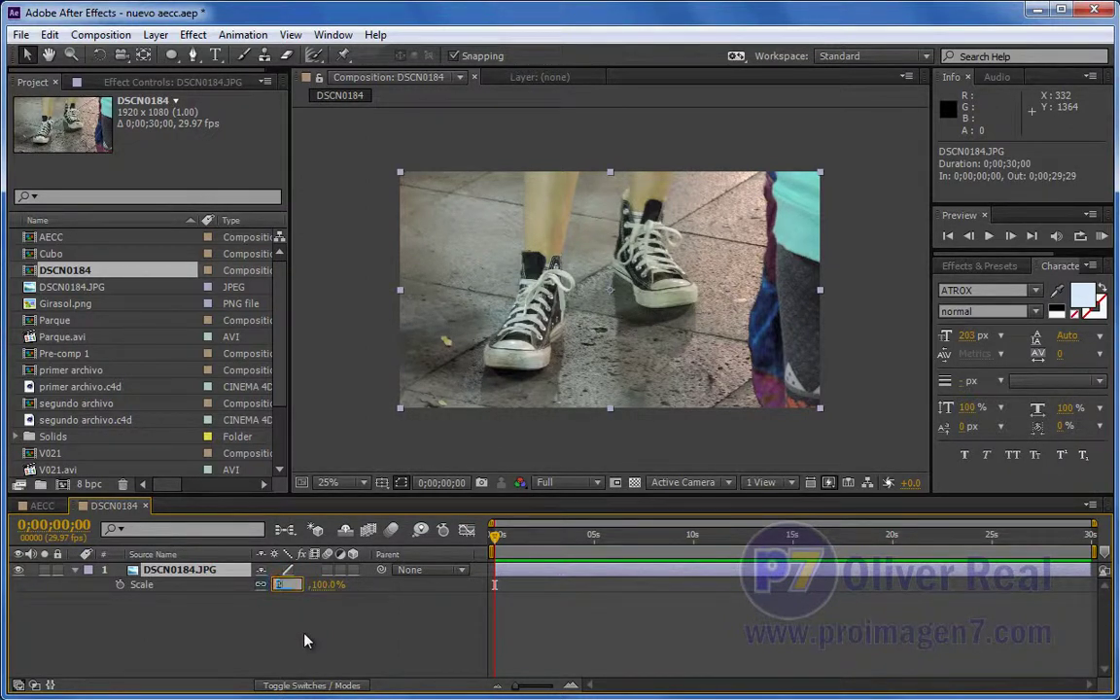
pyautogui.click(302, 637)
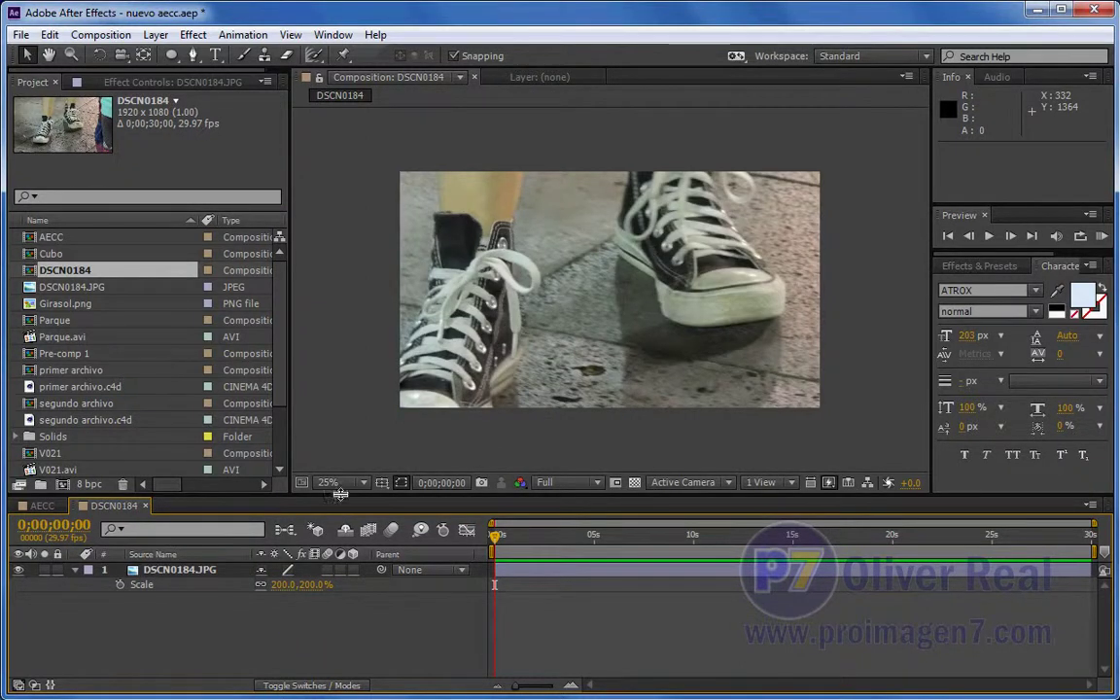
# - Drag the enlarged photo up and right, then zoom the viewer to 100% and pan across the sneaker
pyautogui.moveTo(450, 342); pyautogui.dragTo(499, 281)
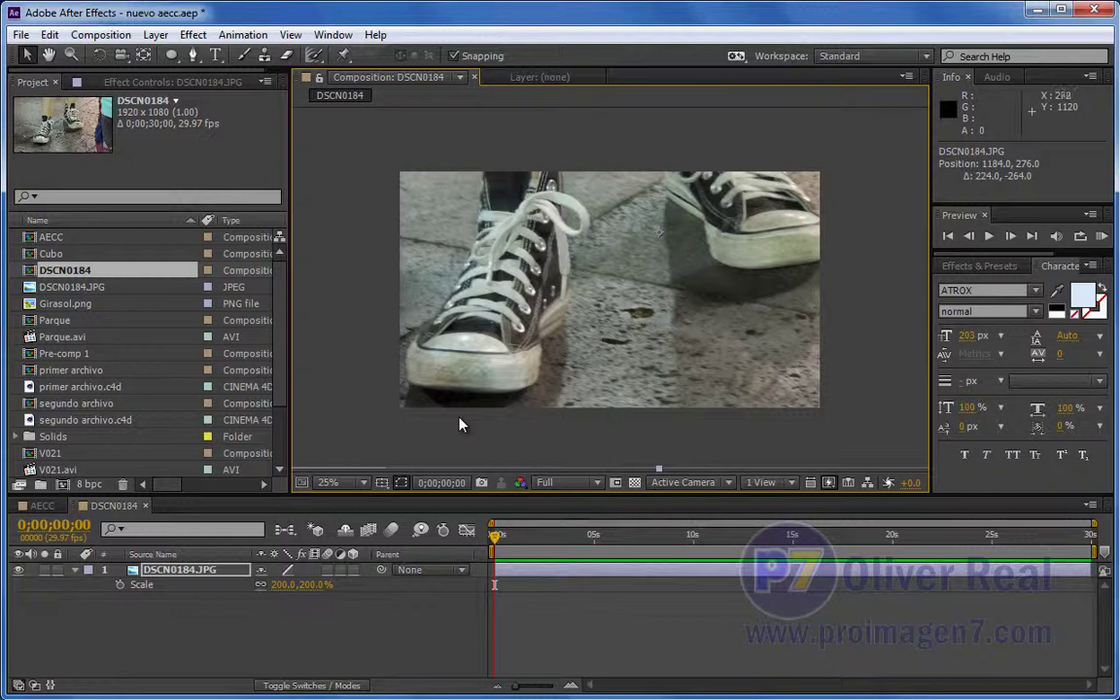
pyautogui.scroll(2, 528, 281)
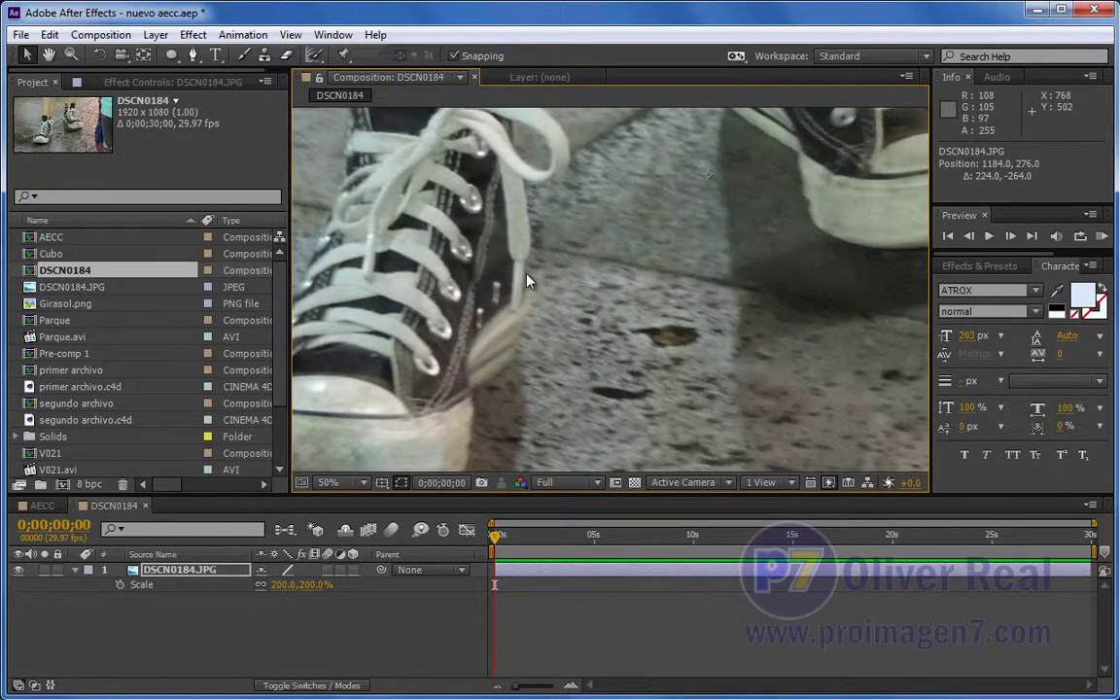
pyautogui.press('.')
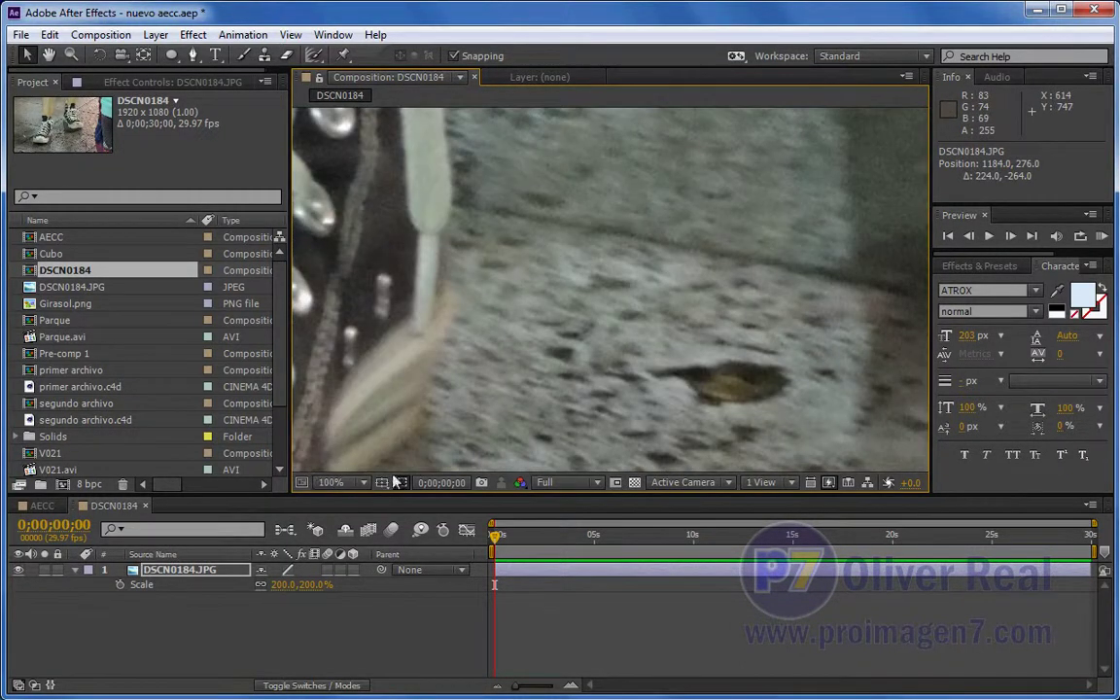
pyautogui.moveTo(487, 310); pyautogui.dragTo(786, 316)
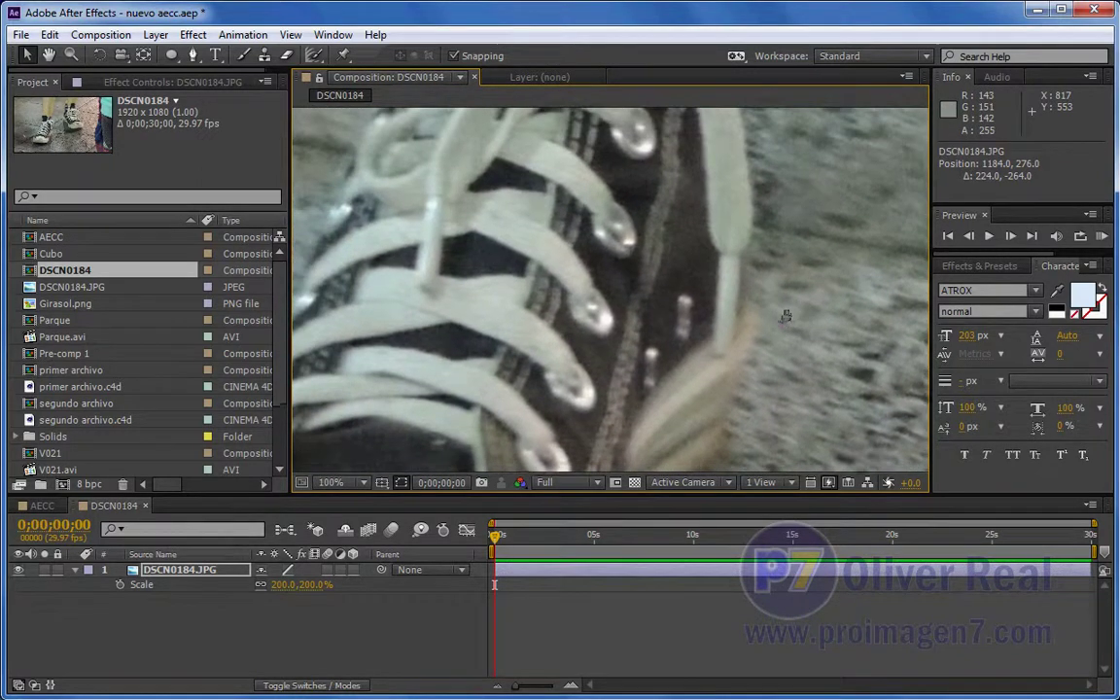
pyautogui.moveTo(692, 372); pyautogui.dragTo(699, 255)
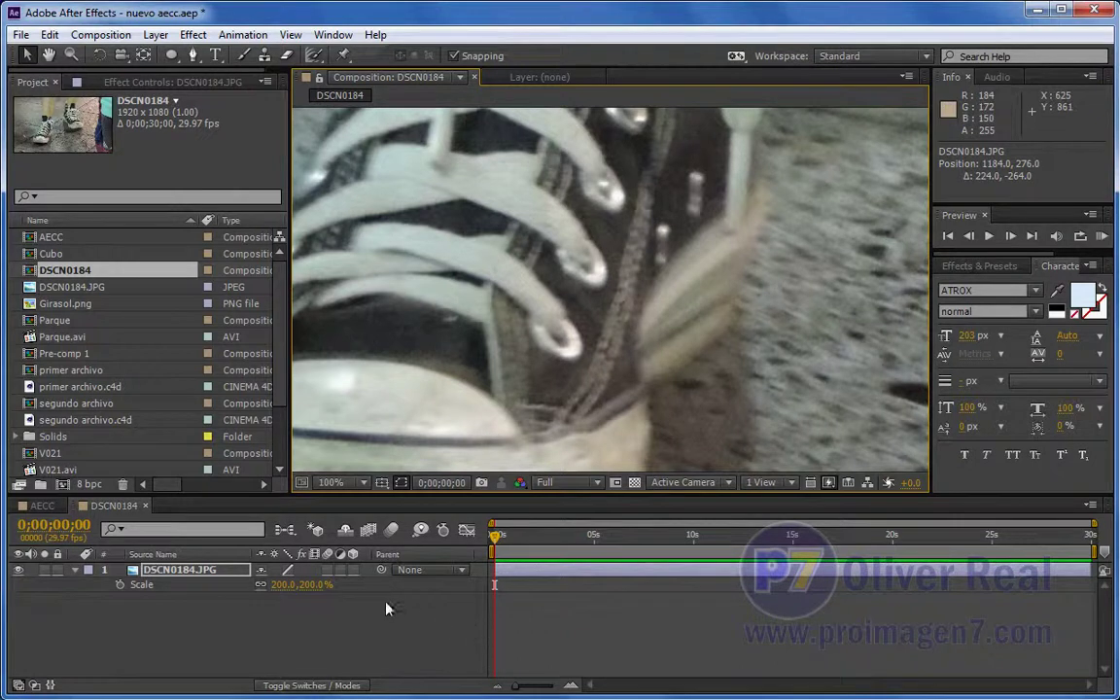
# - Collapse the layer's properties and toggle its Quality switch through Best, Draft and Bicubic
pyautogui.click(75, 574)
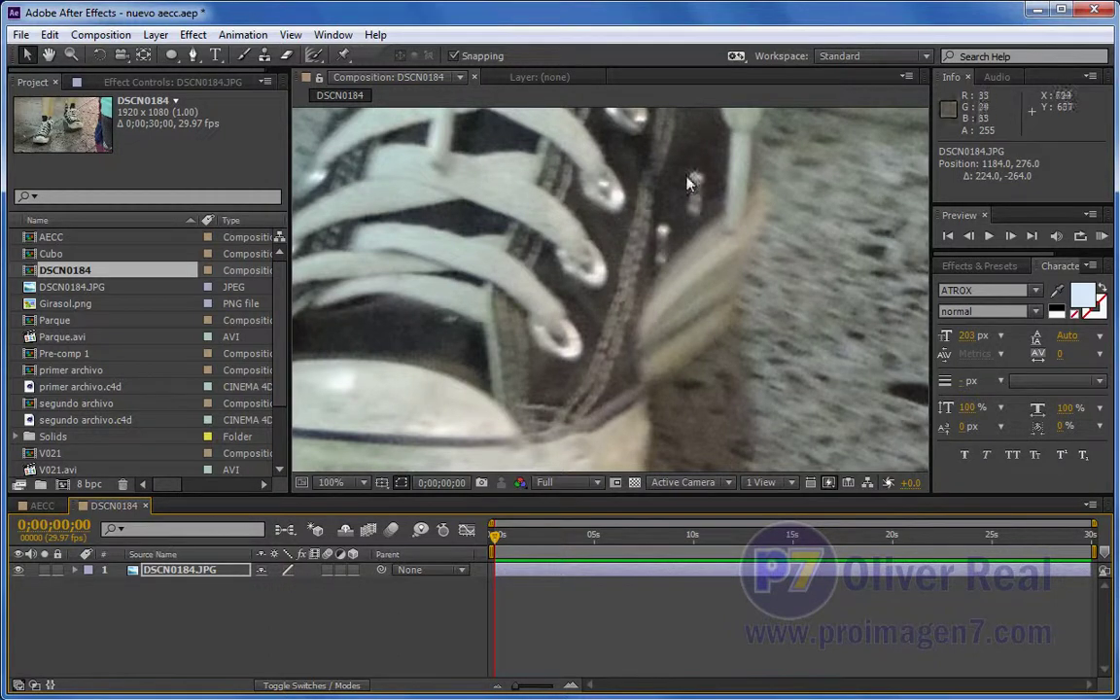
pyautogui.click(292, 571)
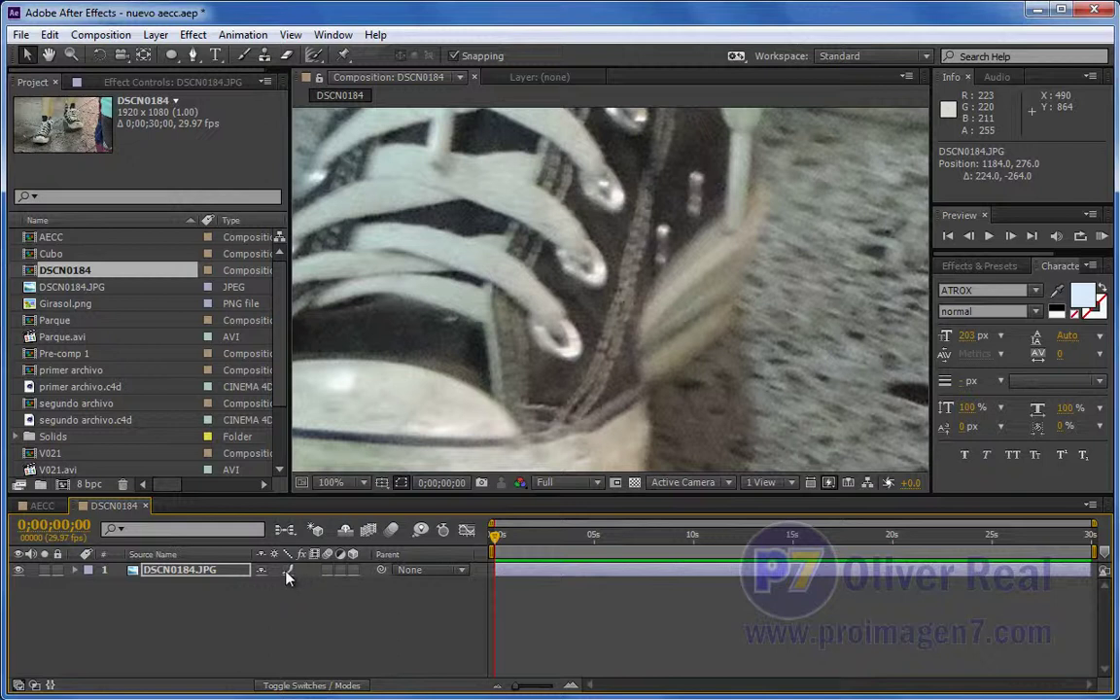
pyautogui.click(287, 572)
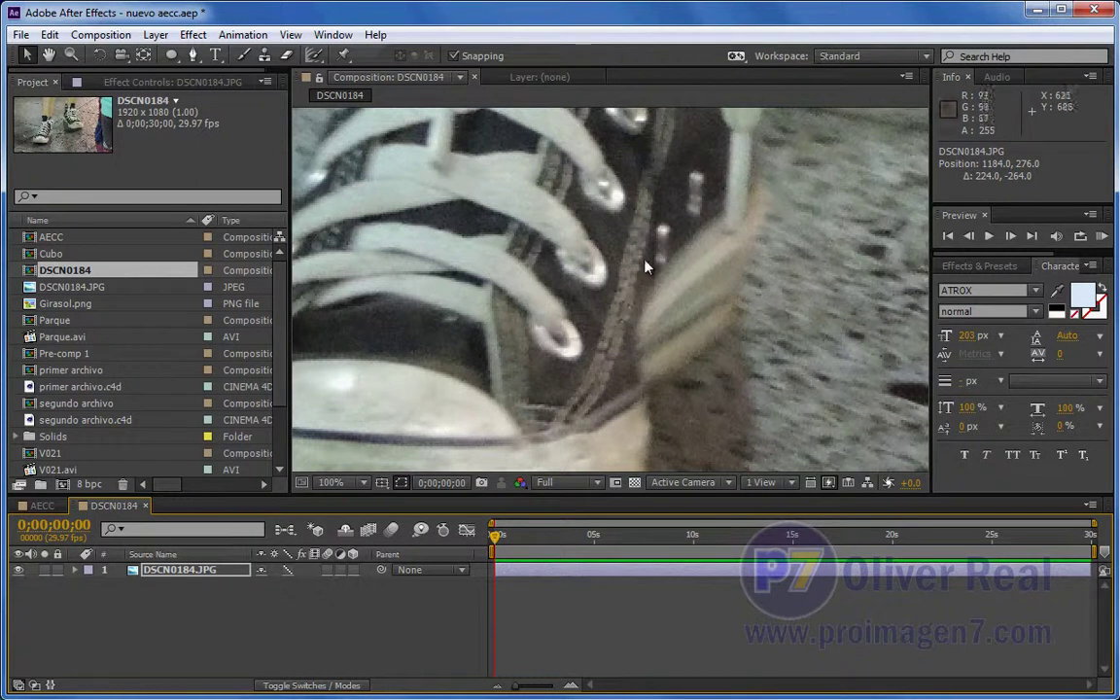
pyautogui.click(288, 571)
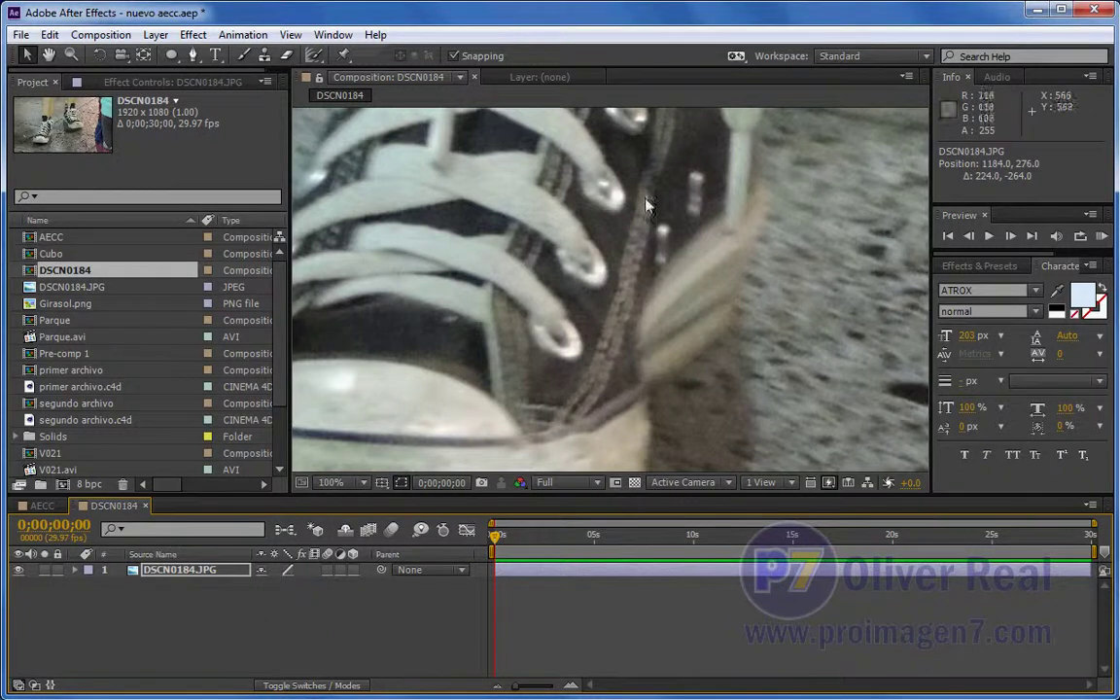
pyautogui.click(289, 572)
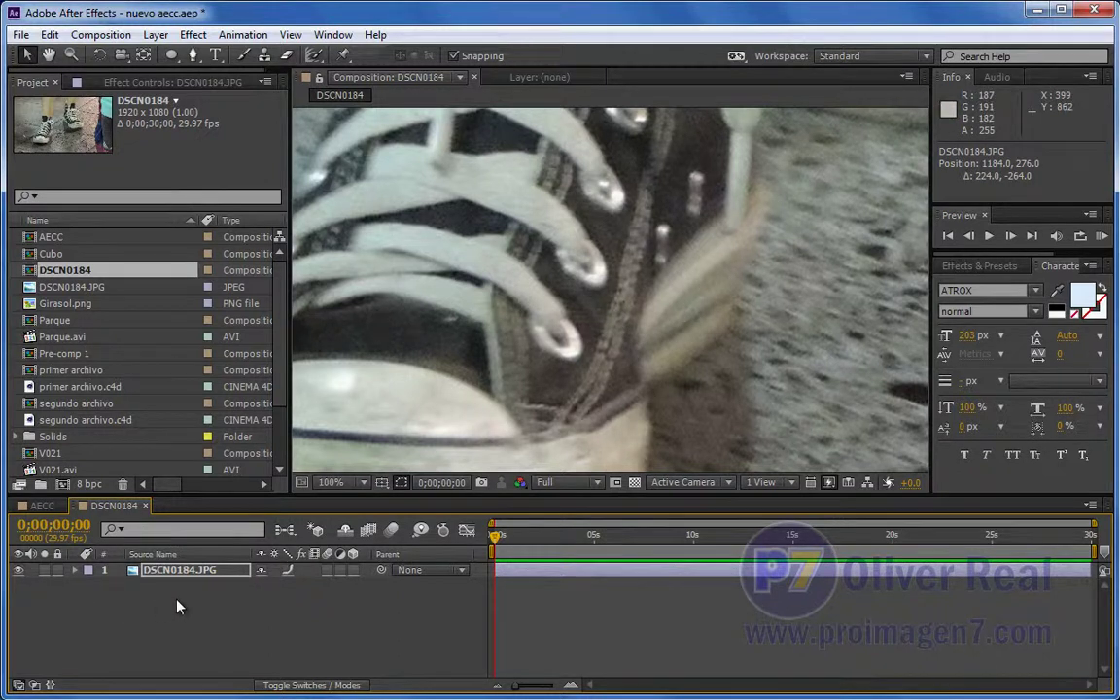
pyautogui.click(288, 570)
# - Cycle the sneaker layer's Quality switch starting from Best quality
pyautogui.click(287, 571)
pyautogui.click(288, 570)
pyautogui.click(287, 570)
pyautogui.click(287, 569)
# - Take a viewer snapshot, change the layer's quality, then show the snapshot to compare
pyautogui.click(481, 482)
pyautogui.click(288, 571)
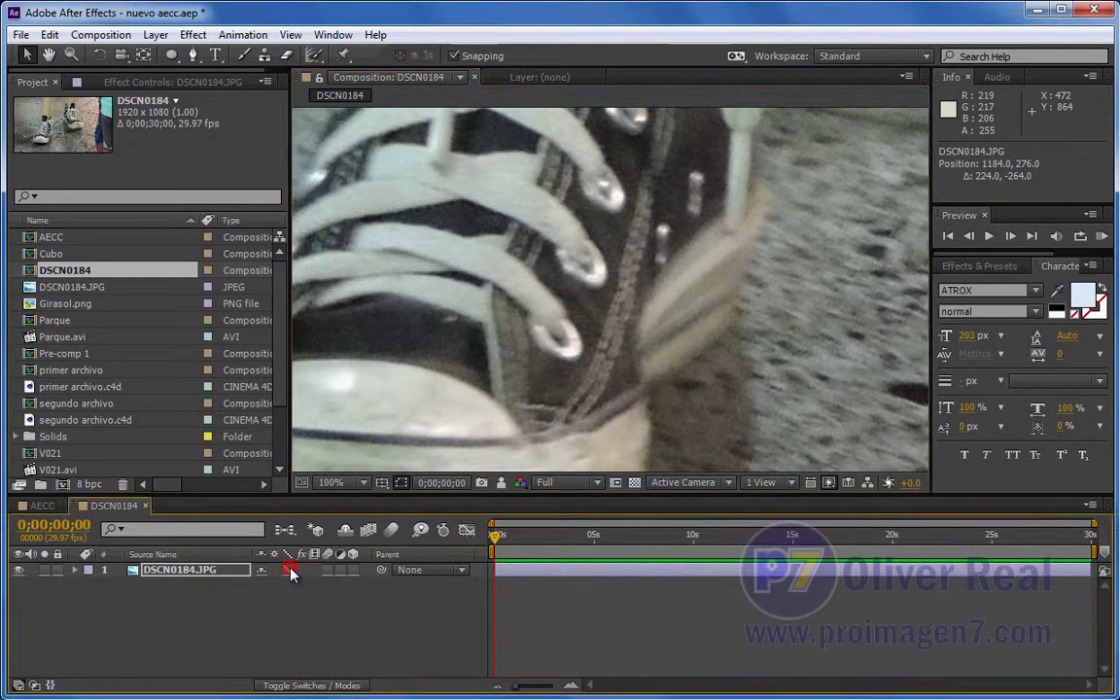
pyautogui.click(503, 483)
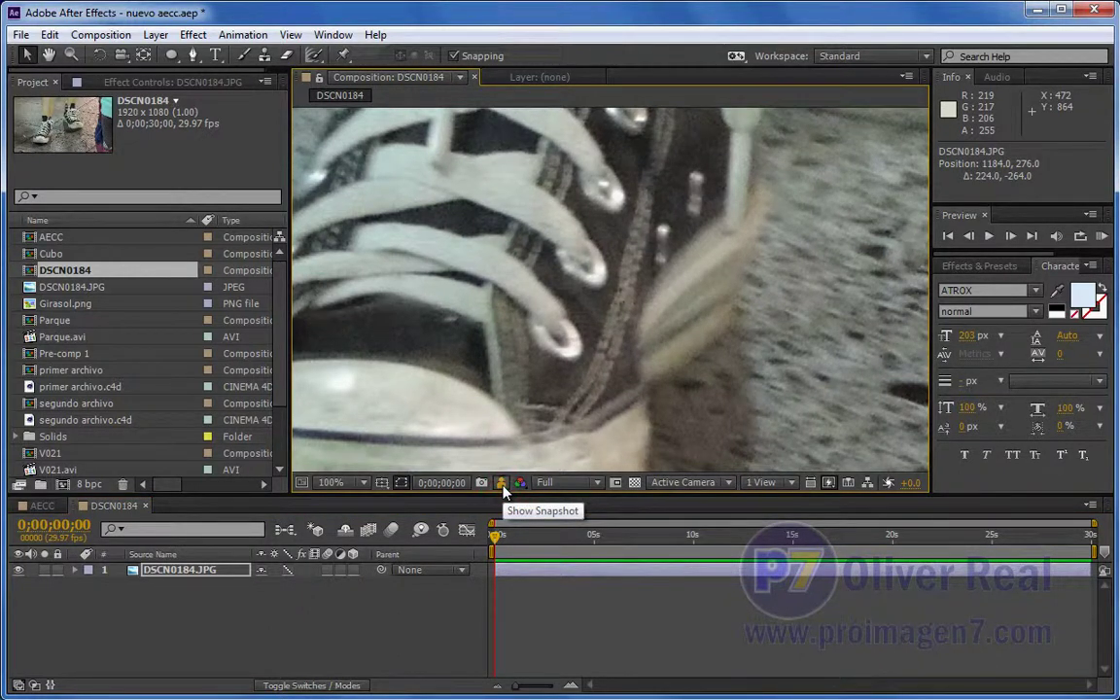
# - Zoom the viewer to 200%, retake the snapshot, and flash it against the live image
pyautogui.scroll(1, 661, 309)
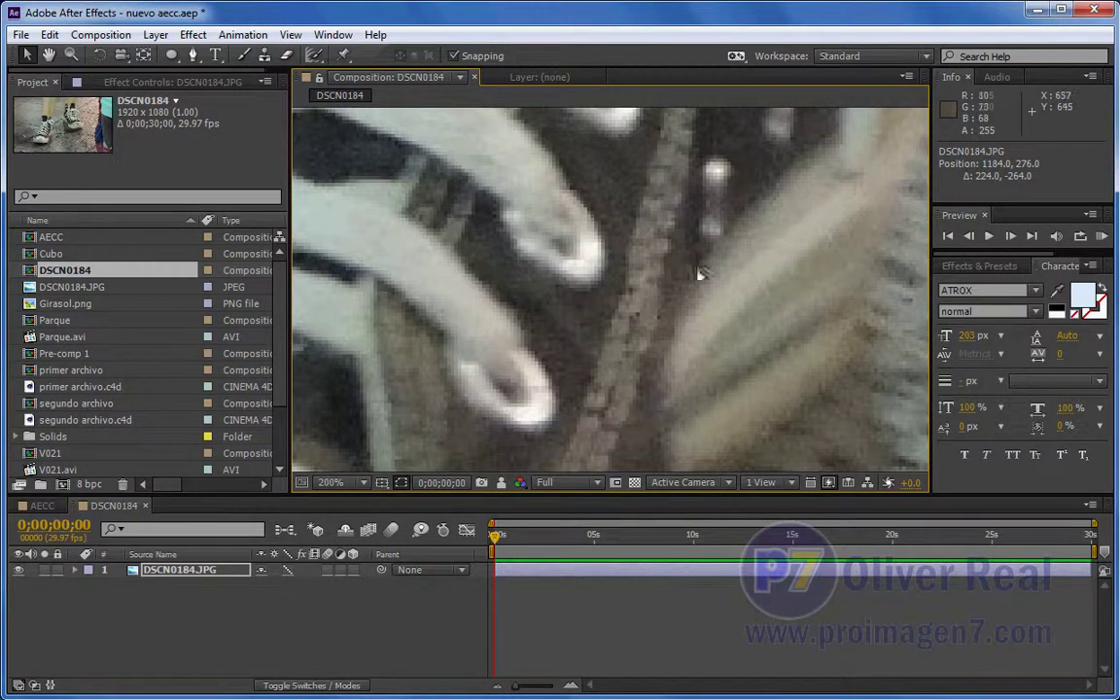
pyautogui.click(481, 483)
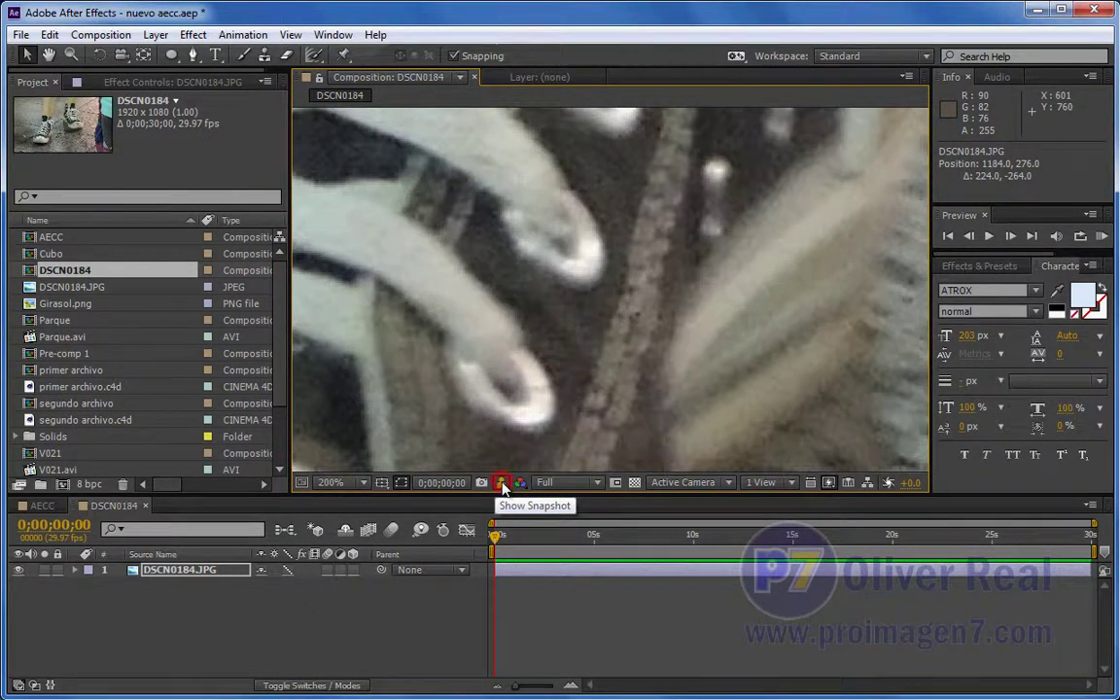
pyautogui.click(502, 483)
pyautogui.click(502, 483)
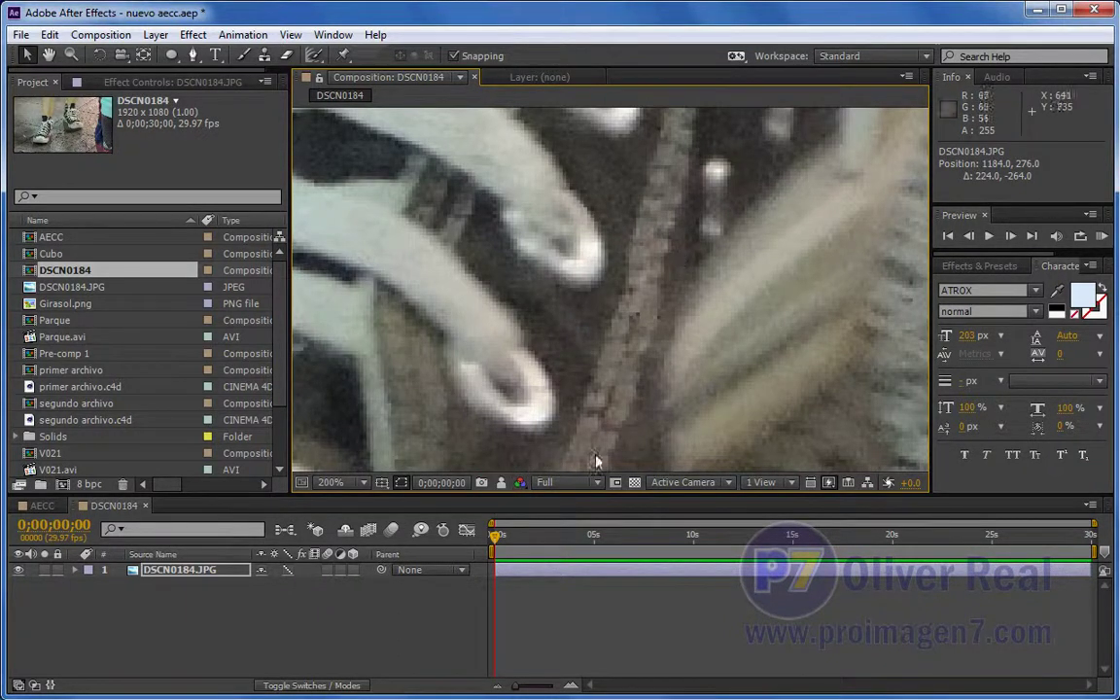
pyautogui.click(502, 483)
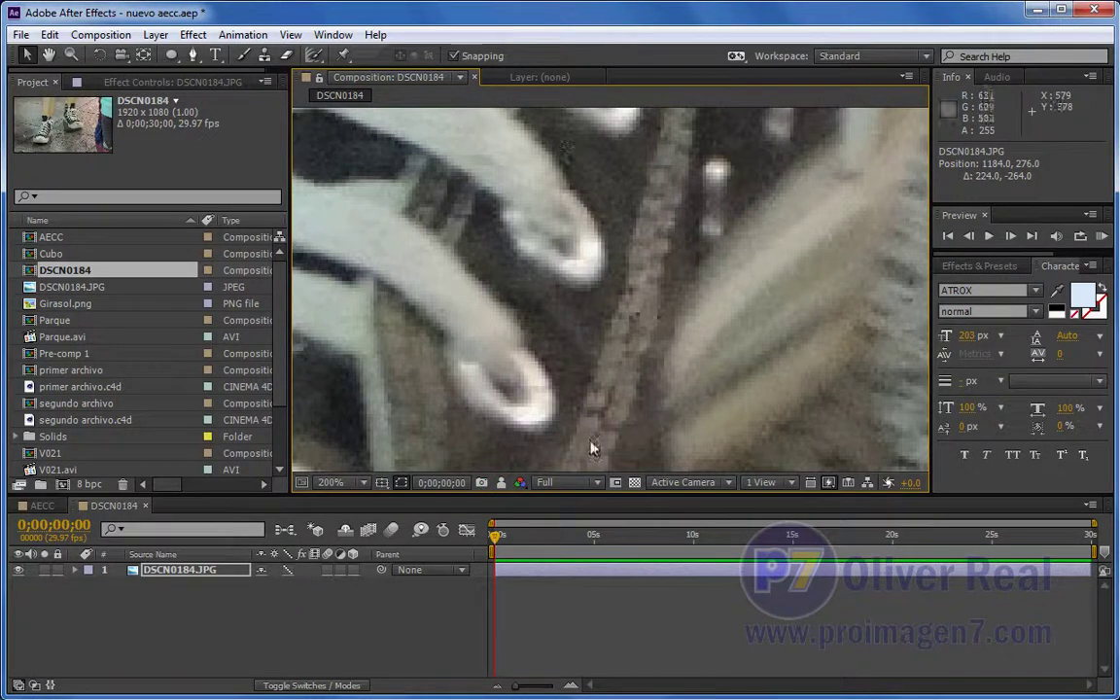
pyautogui.click(501, 483)
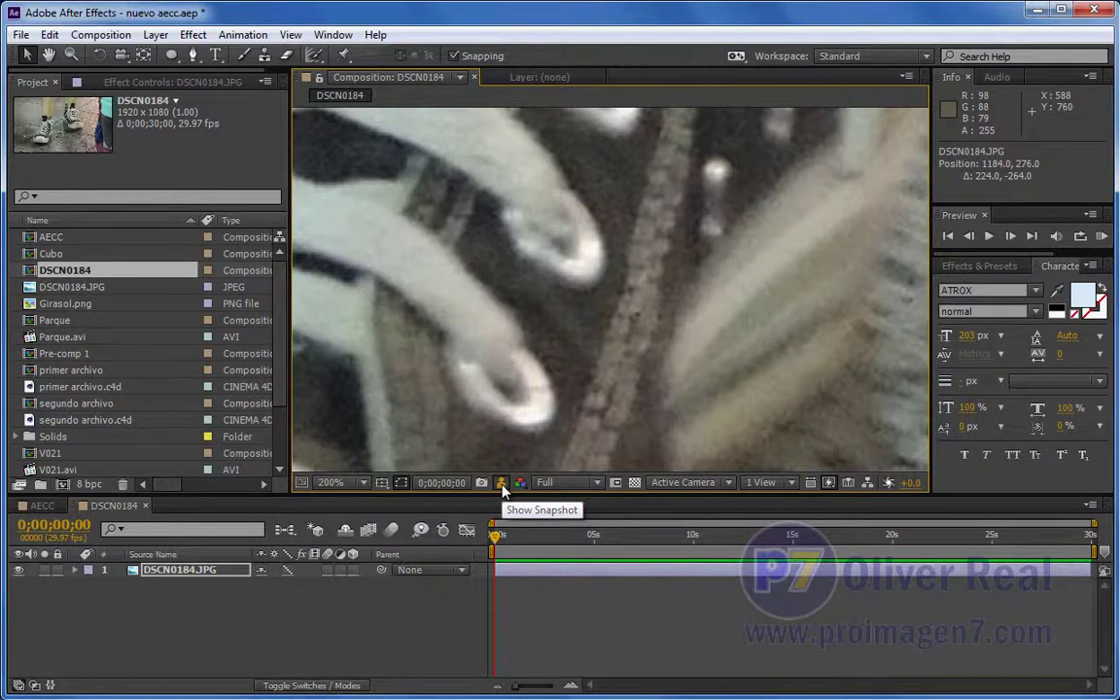
# - Switch the layer's quality and repeatedly show the snapshot to compare the renders
pyautogui.click(289, 571)
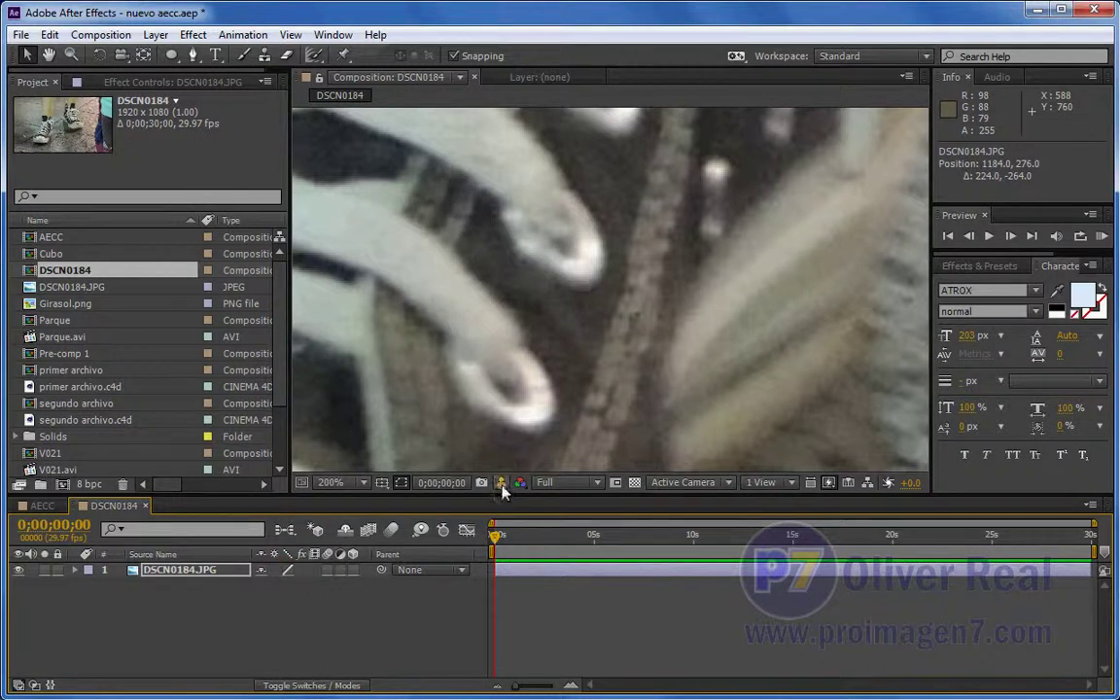
pyautogui.click(502, 486)
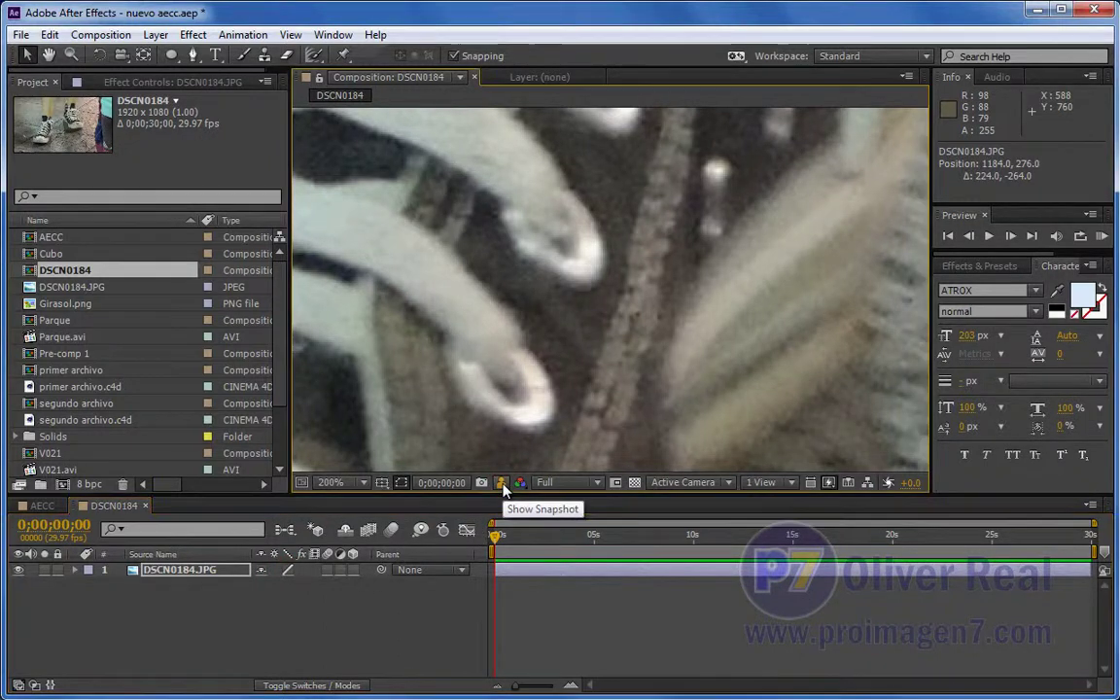
pyautogui.click(502, 485)
pyautogui.click(502, 486)
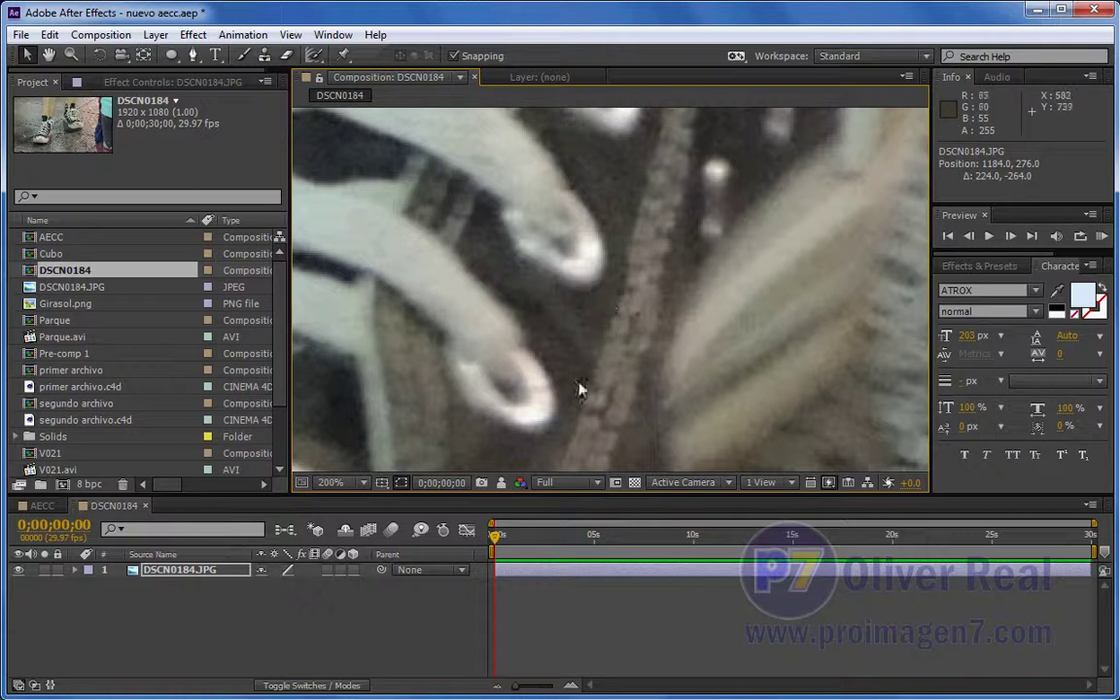
pyautogui.click(503, 484)
pyautogui.click(502, 484)
pyautogui.click(502, 484)
pyautogui.click(502, 484)
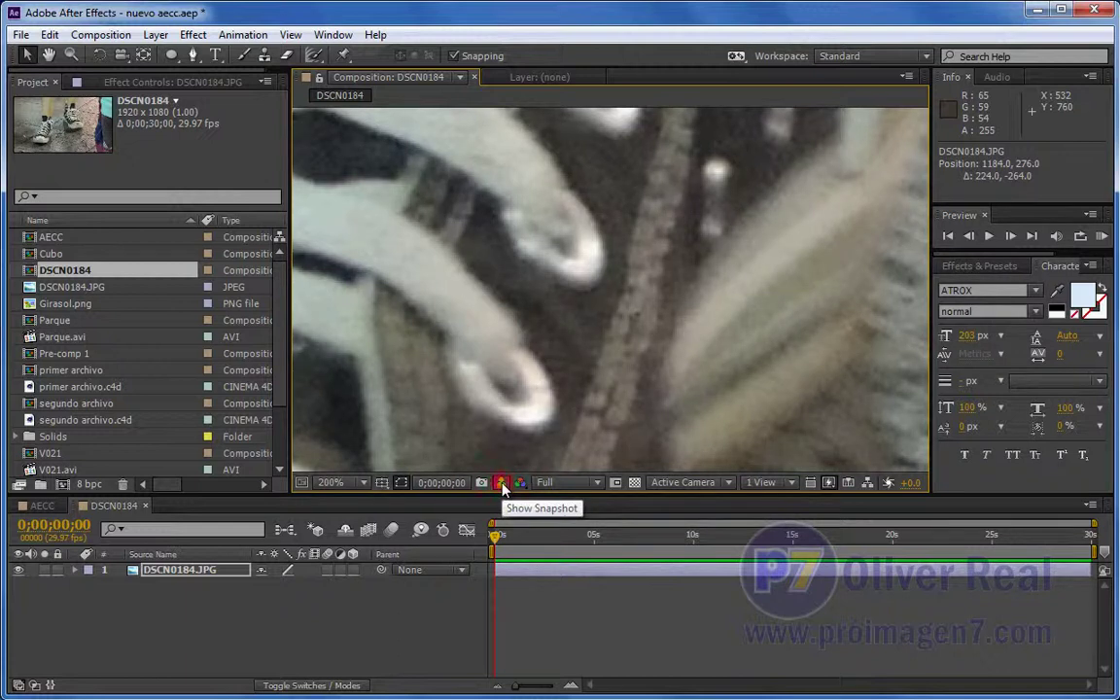
pyautogui.click(502, 484)
pyautogui.click(501, 484)
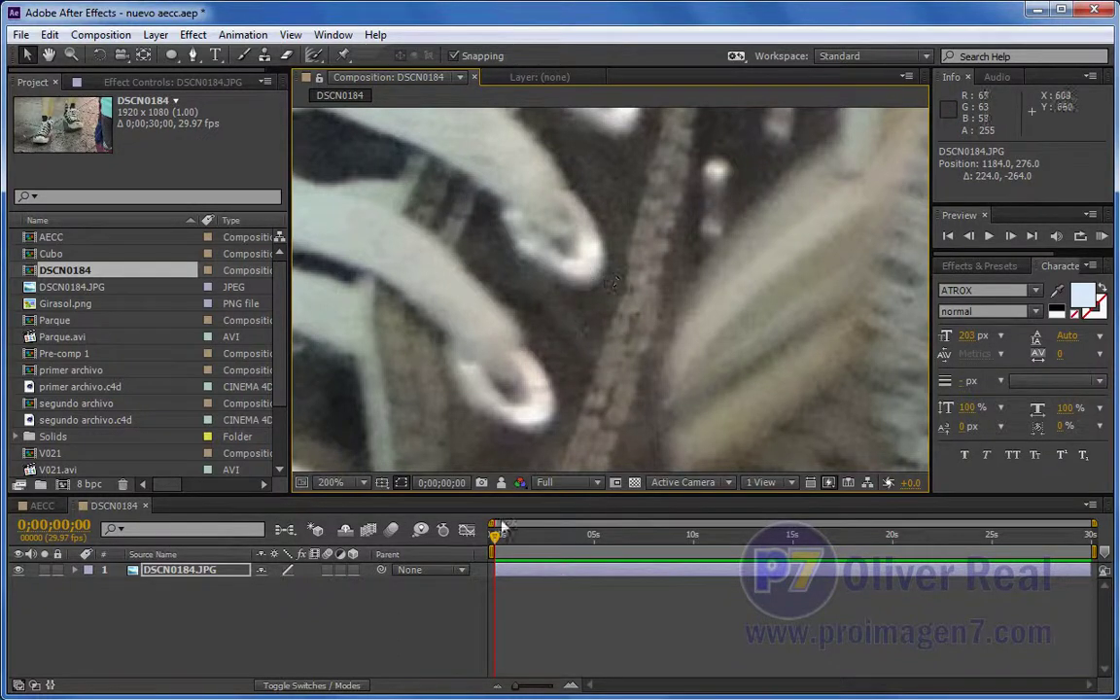
# - Return the layer to Best quality, compare once more with the snapshot, and zoom the viewer out
pyautogui.click(289, 571)
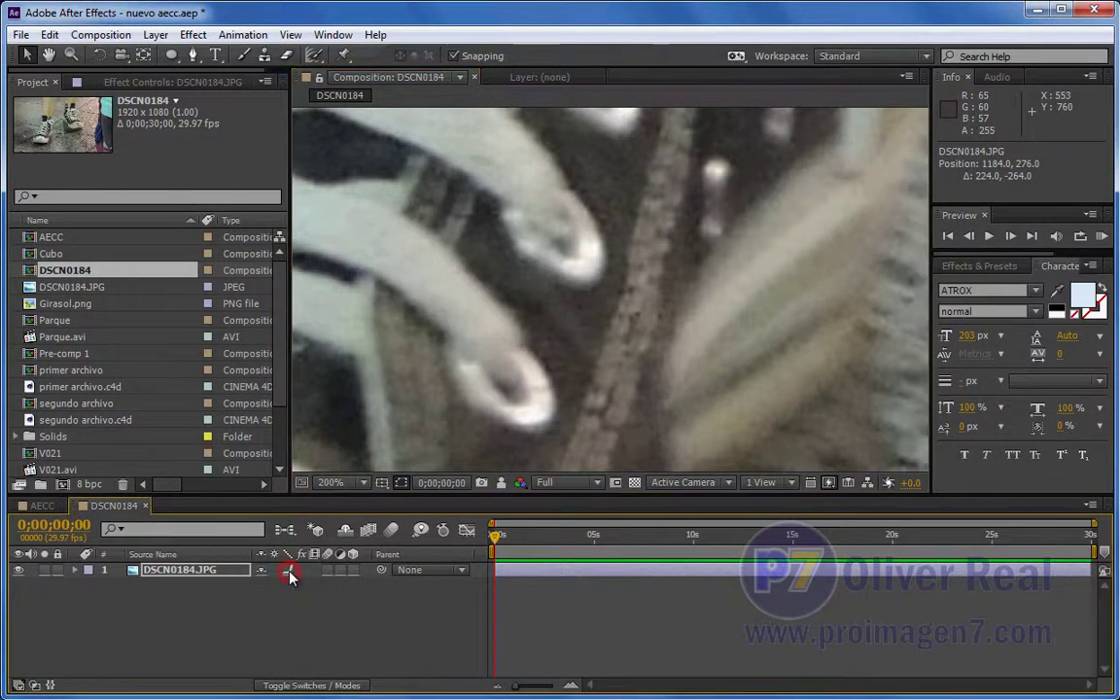
pyautogui.click(500, 483)
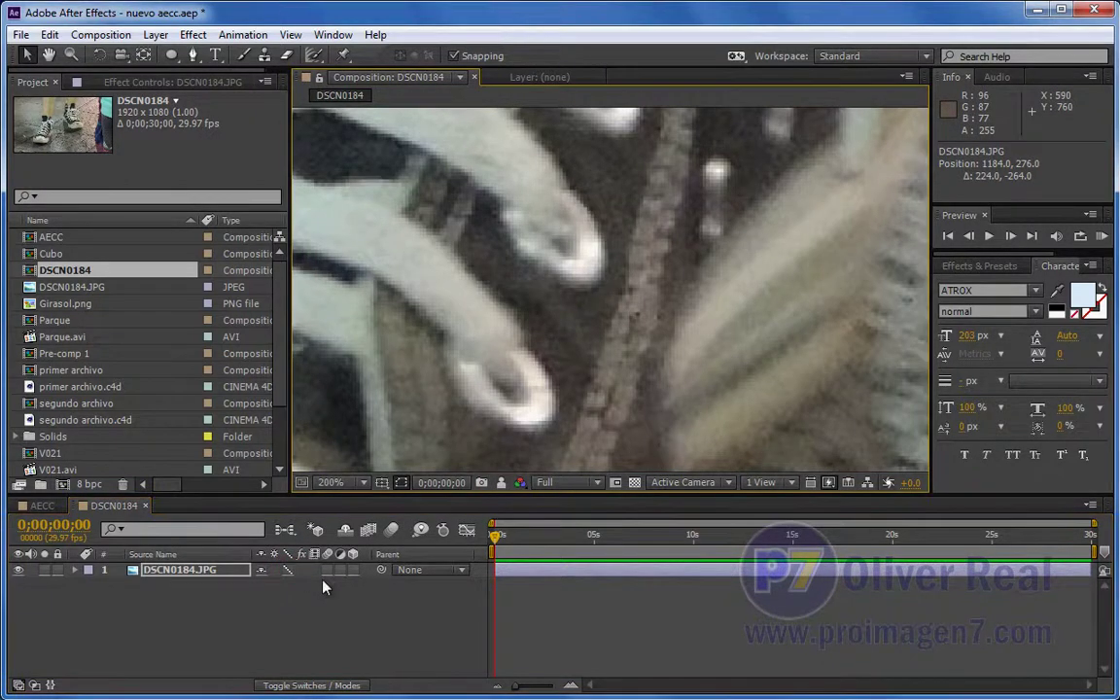
pyautogui.click(288, 571)
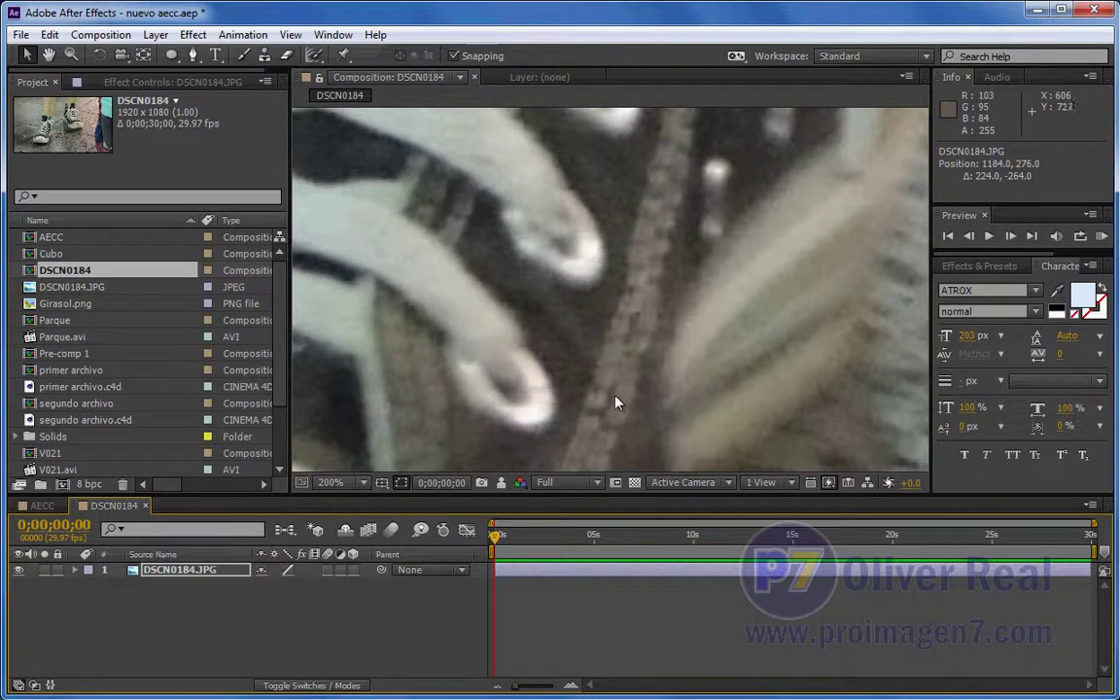
pyautogui.click(502, 483)
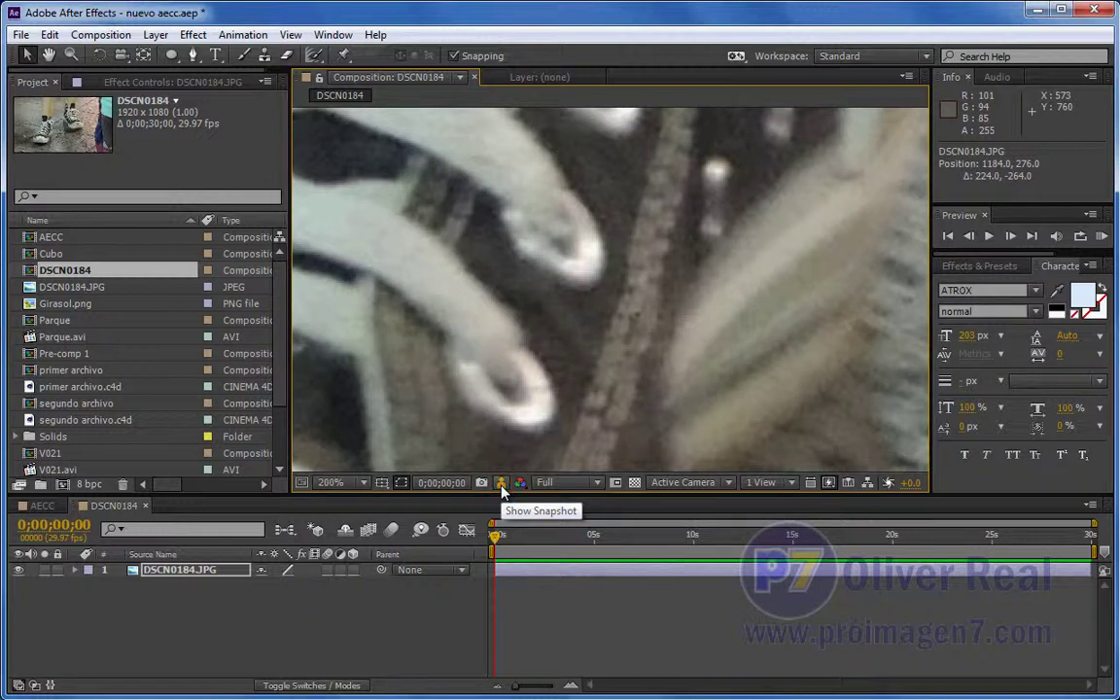
pyautogui.moveTo(502, 488); pyautogui.dragTo(618, 185)
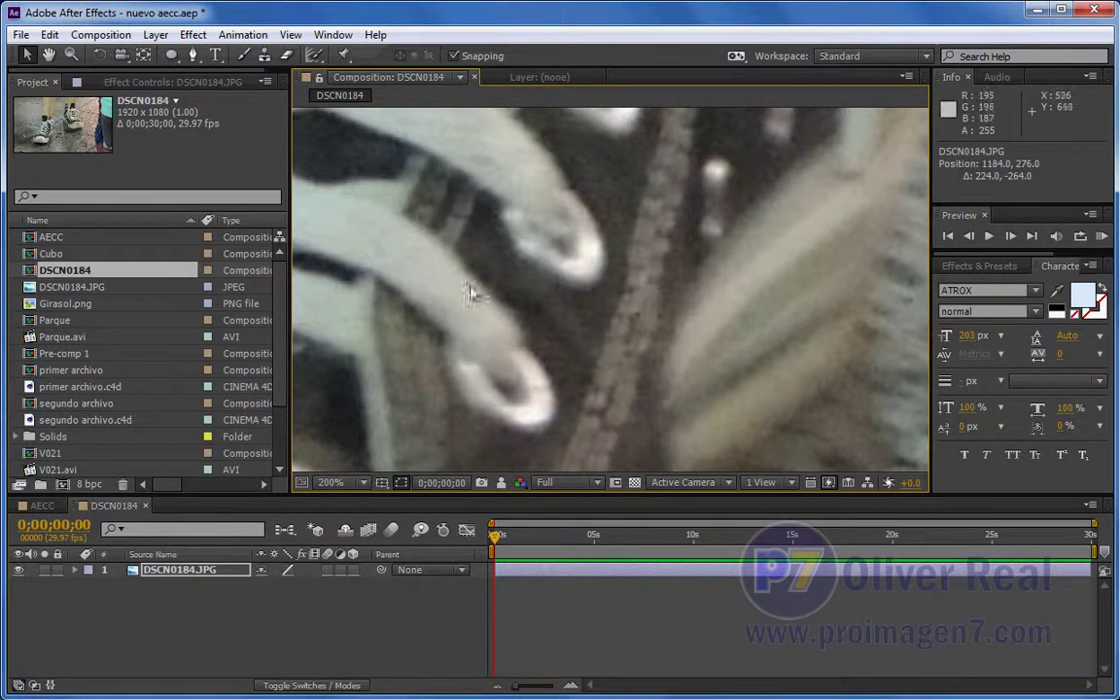
pyautogui.scroll(-2, 507, 342)
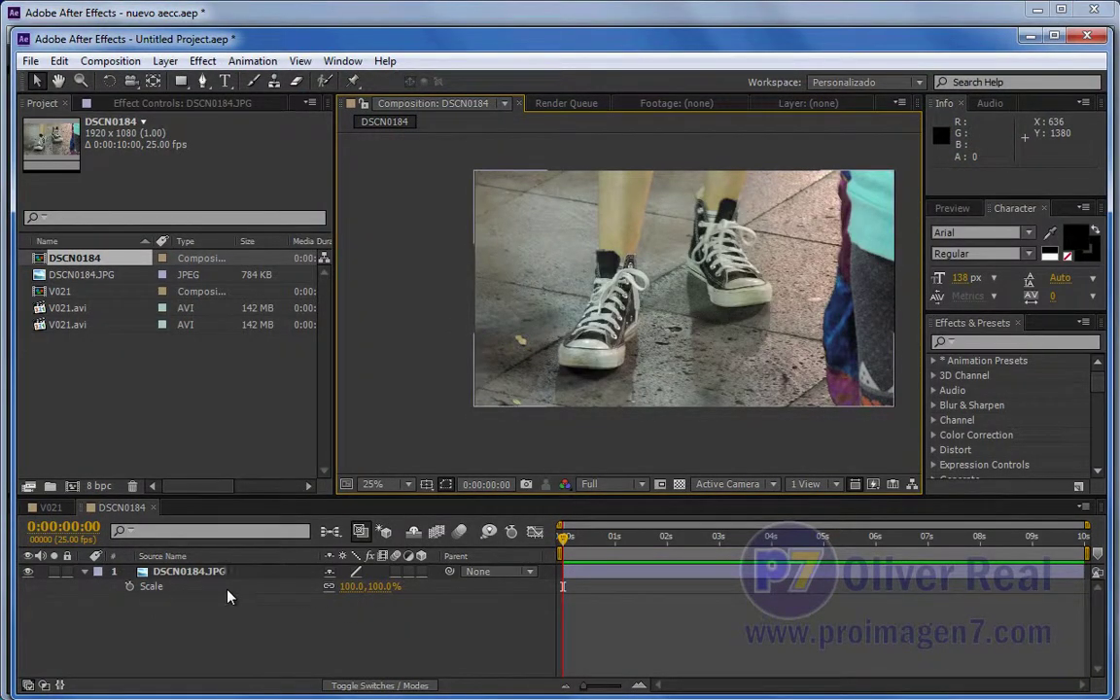
# - Set the photo layer's Scale to 200, nudge it up, and zoom in to pan across the shoe
pyautogui.click(350, 586)
pyautogui.write('200')
pyautogui.press('Return')
pyautogui.moveTo(580, 371); pyautogui.dragTo(589, 343)
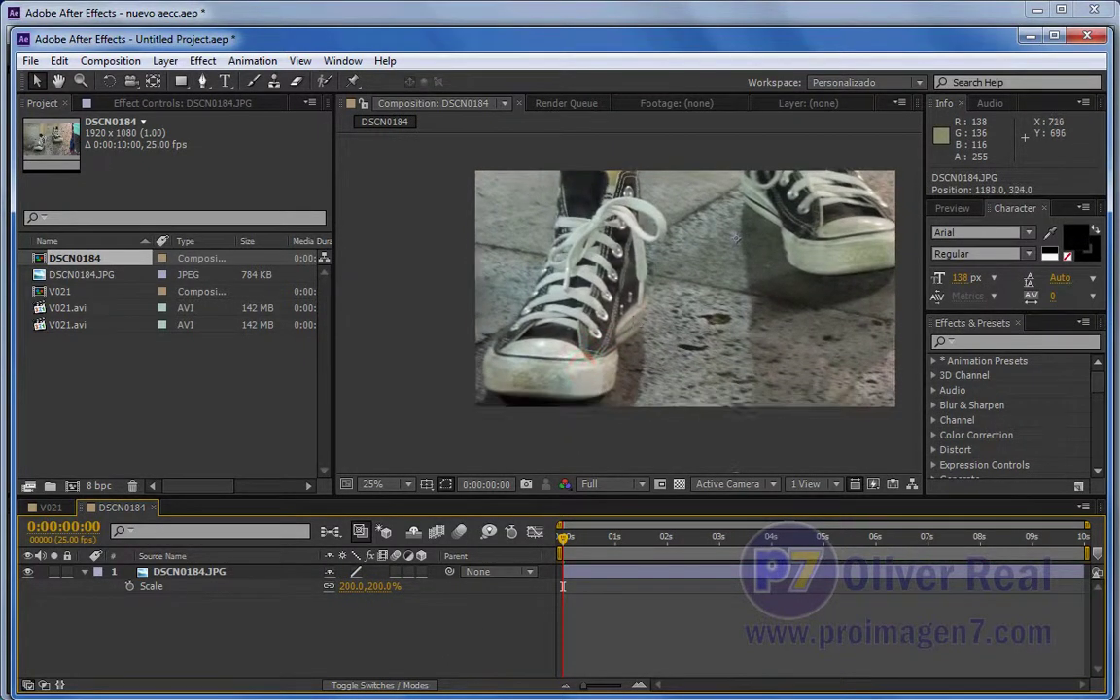
pyautogui.scroll(2, 602, 301)
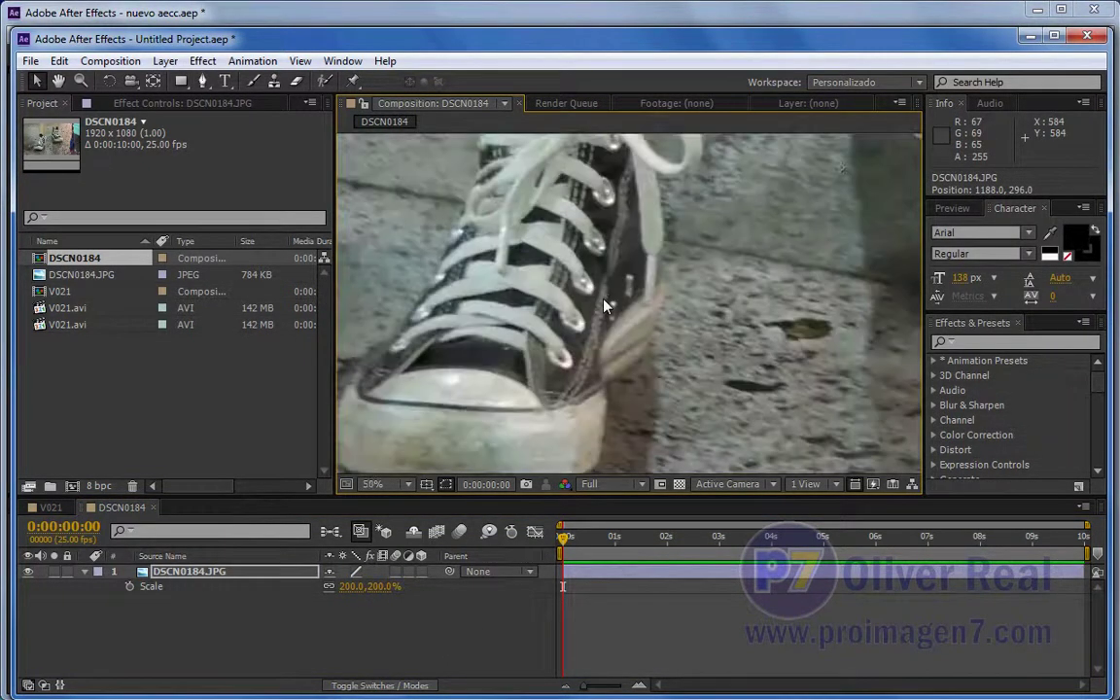
pyautogui.scroll(2, 583, 292)
pyautogui.scroll(2, 525, 311)
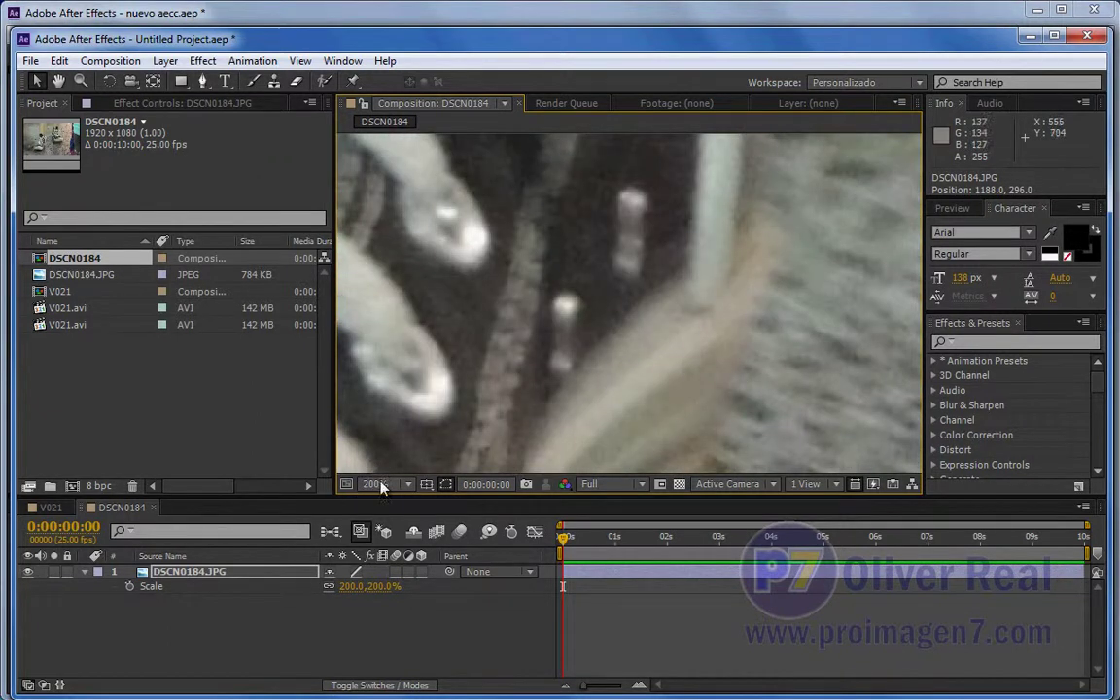
pyautogui.moveTo(568, 243); pyautogui.dragTo(695, 242)
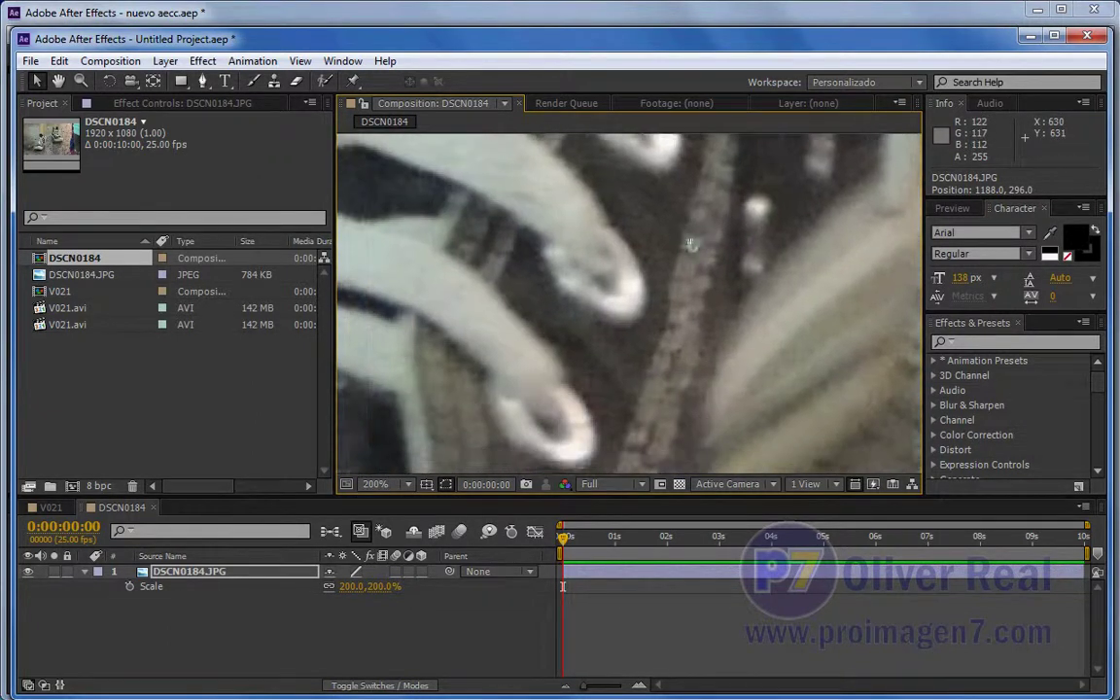
# - Toggle the photo layer between Draft and Best quality to compare the close-up
pyautogui.click(356, 574)
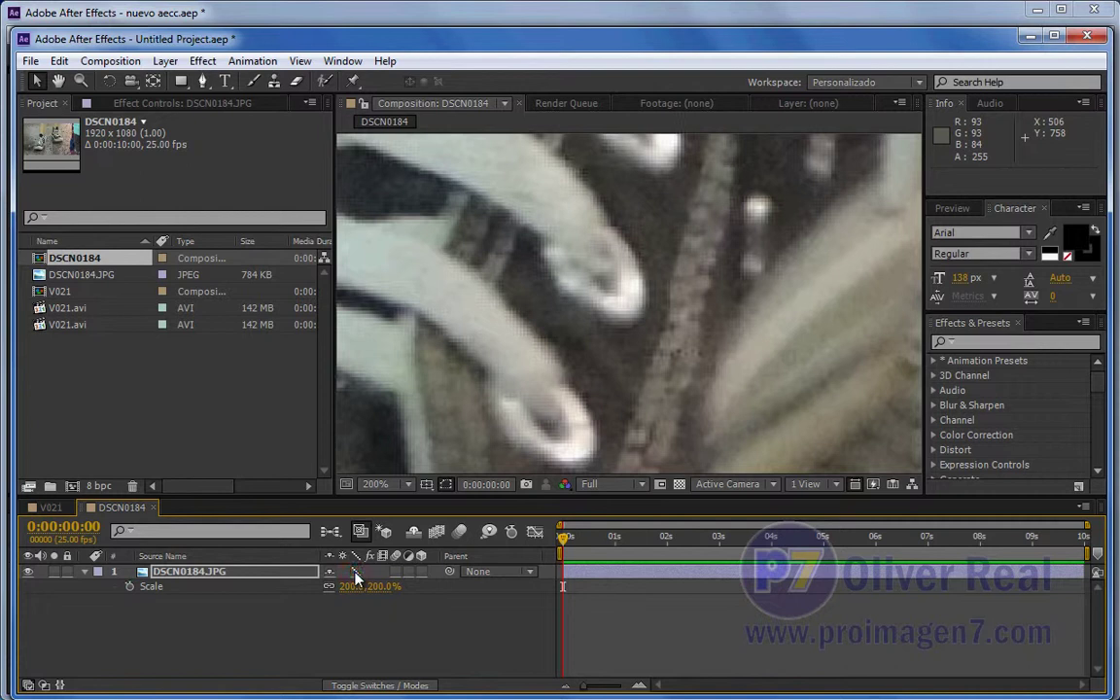
pyautogui.click(356, 573)
pyautogui.click(356, 574)
pyautogui.click(356, 573)
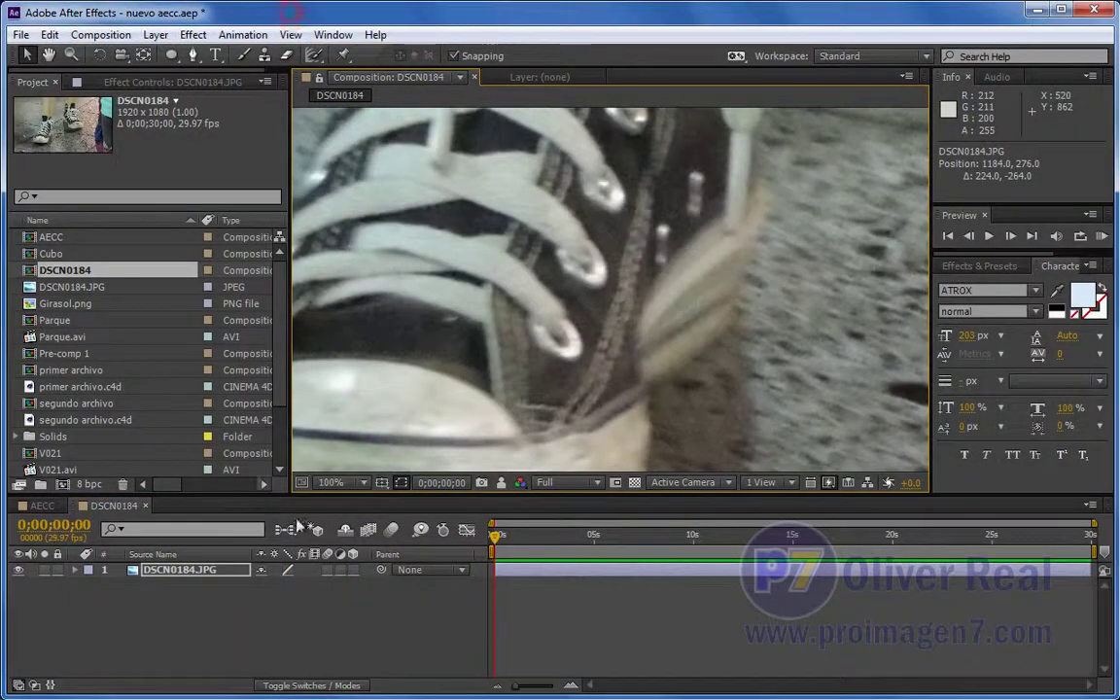
# - Change the photo layer's quality once more and move to the AECC title composition
pyautogui.click(286, 574)
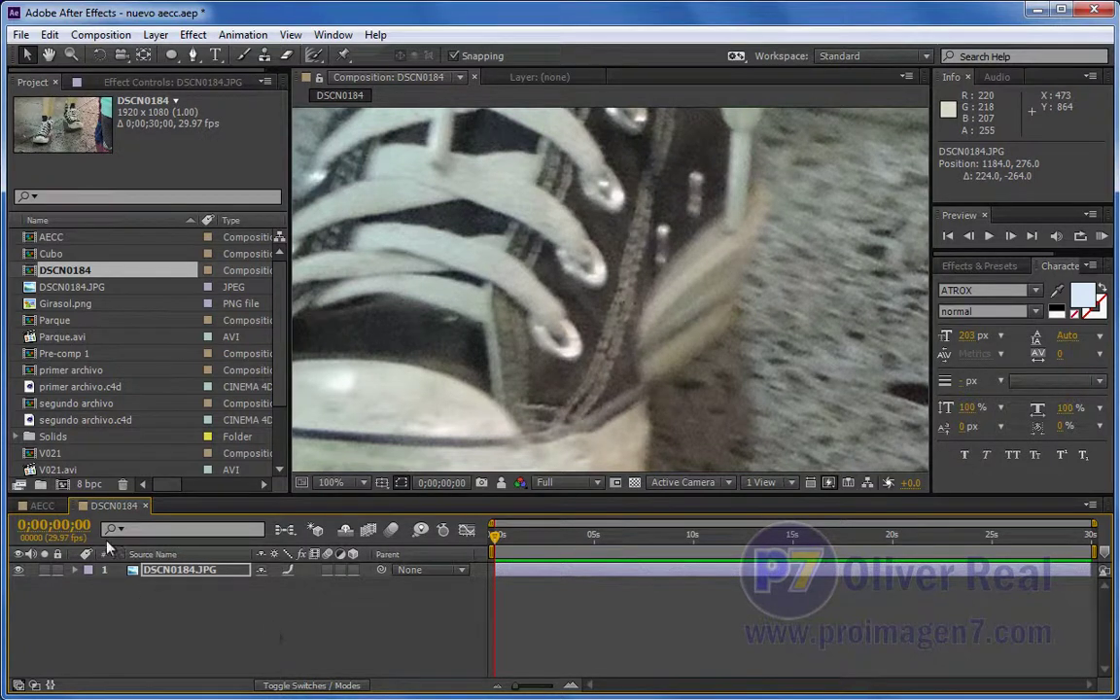
pyautogui.click(41, 505)
# - Zoom to 400% on the AF letters and toggle the text layer between Draft and Best quality
pyautogui.scroll(2, 532, 213)
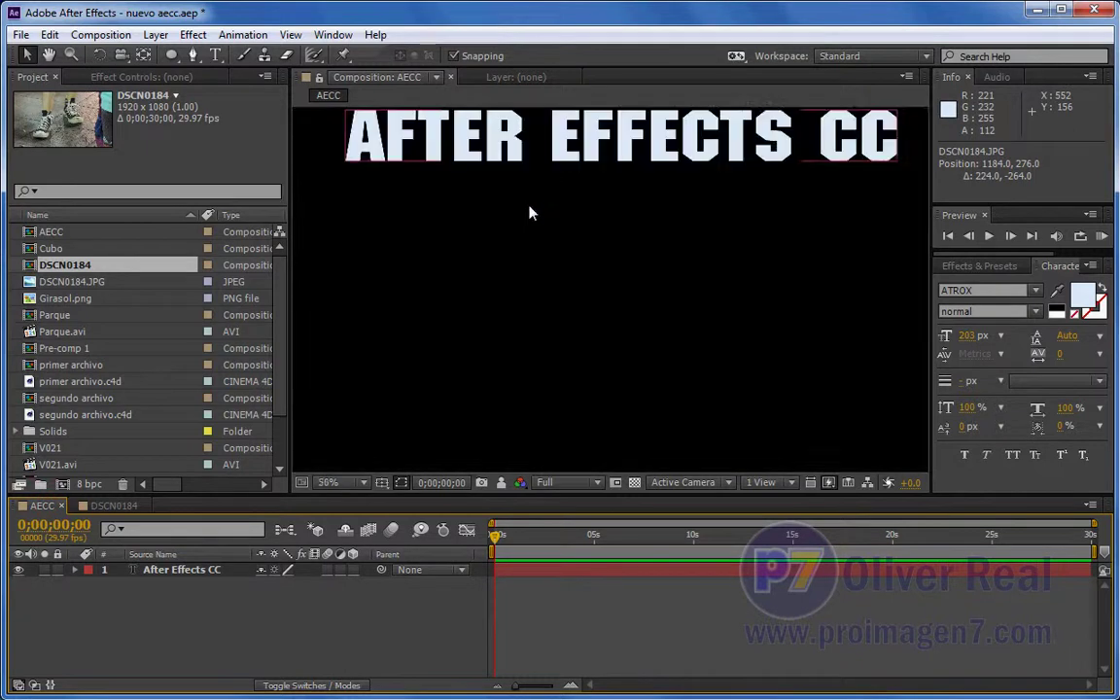
pyautogui.scroll(2, 559, 130)
pyautogui.moveTo(560, 130)
pyautogui.mouseDown()
pyautogui.moveTo(633, 345)
pyautogui.moveTo(807, 412)
pyautogui.mouseUp()
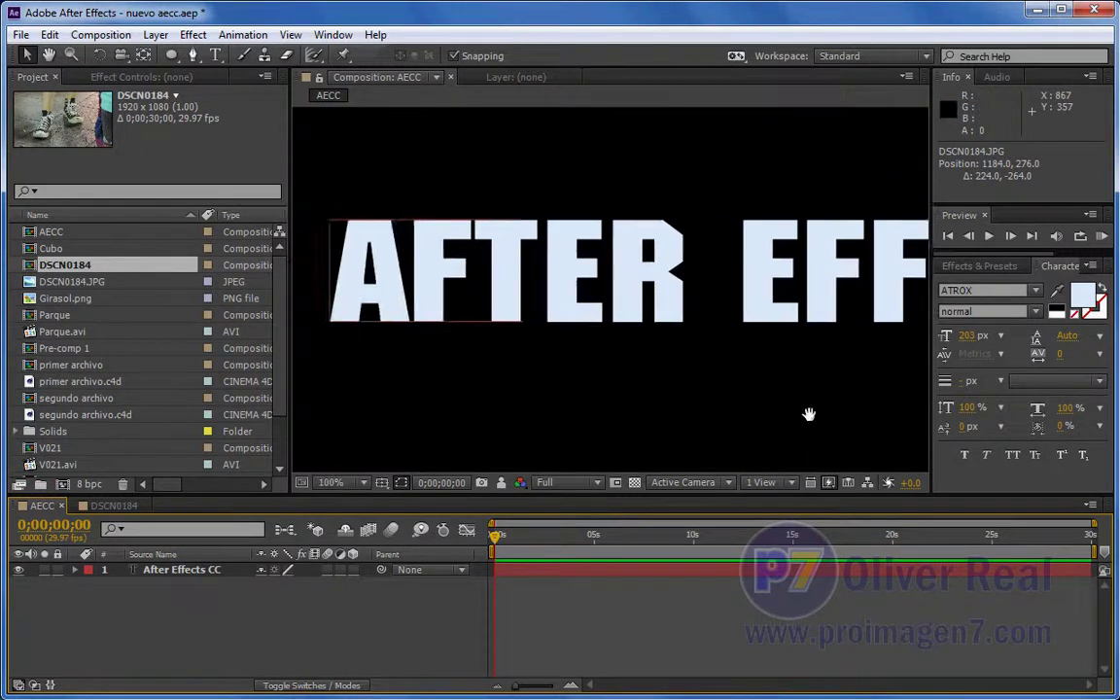
pyautogui.moveTo(393, 358); pyautogui.dragTo(490, 364)
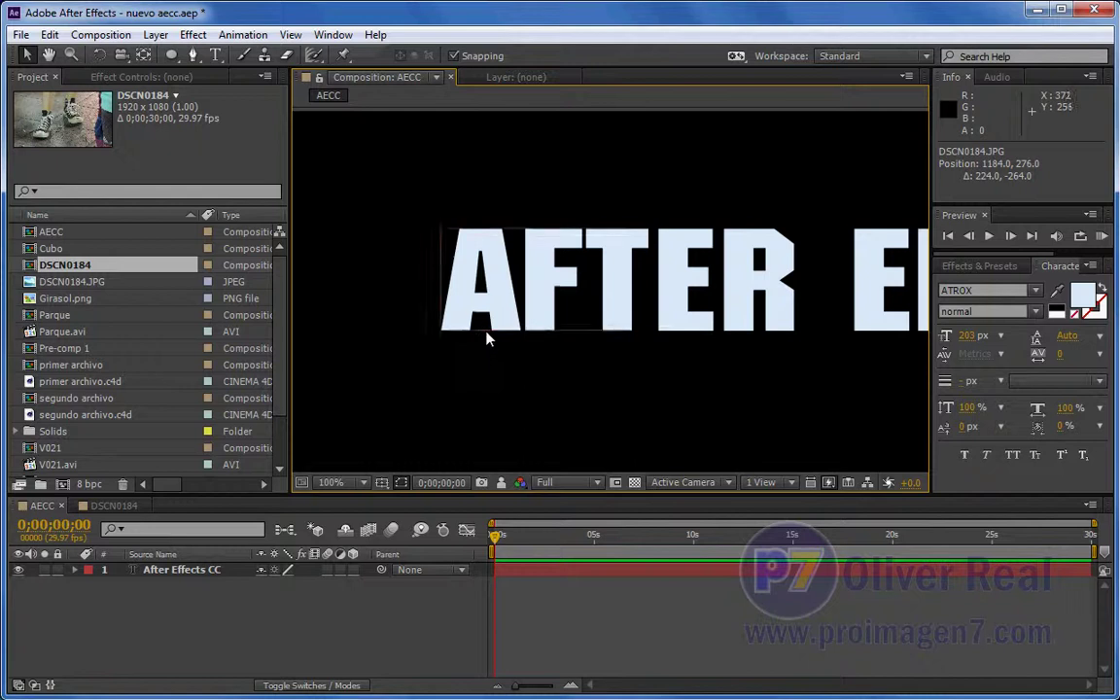
pyautogui.scroll(1, 393, 337)
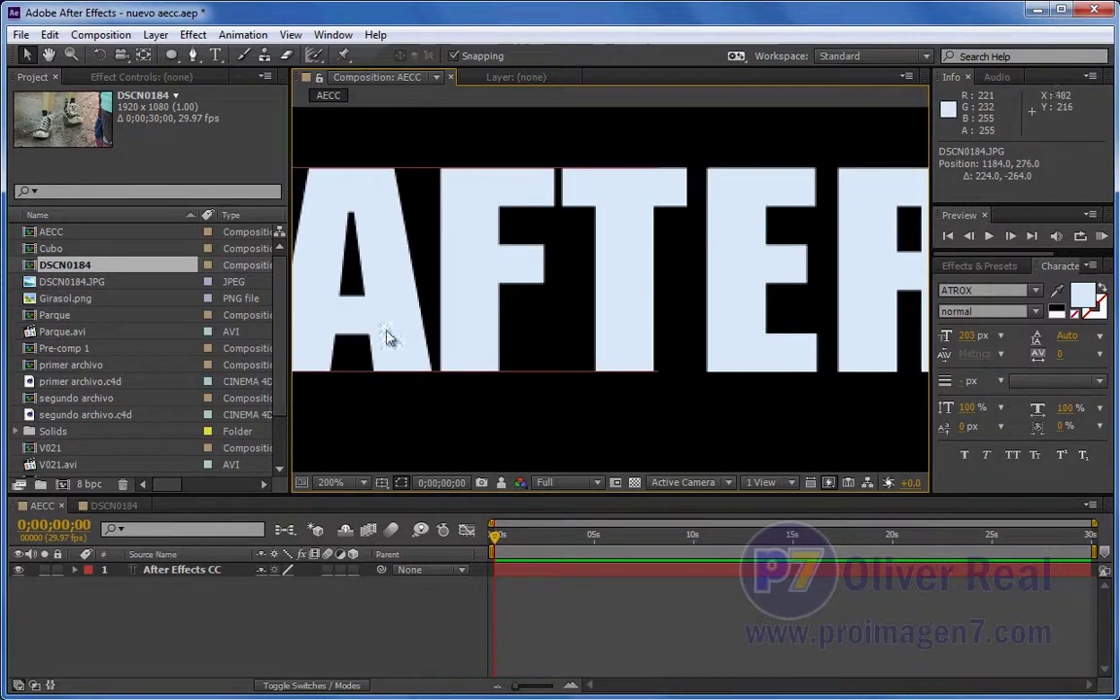
pyautogui.scroll(1, 387, 335)
pyautogui.moveTo(387, 335); pyautogui.dragTo(797, 394)
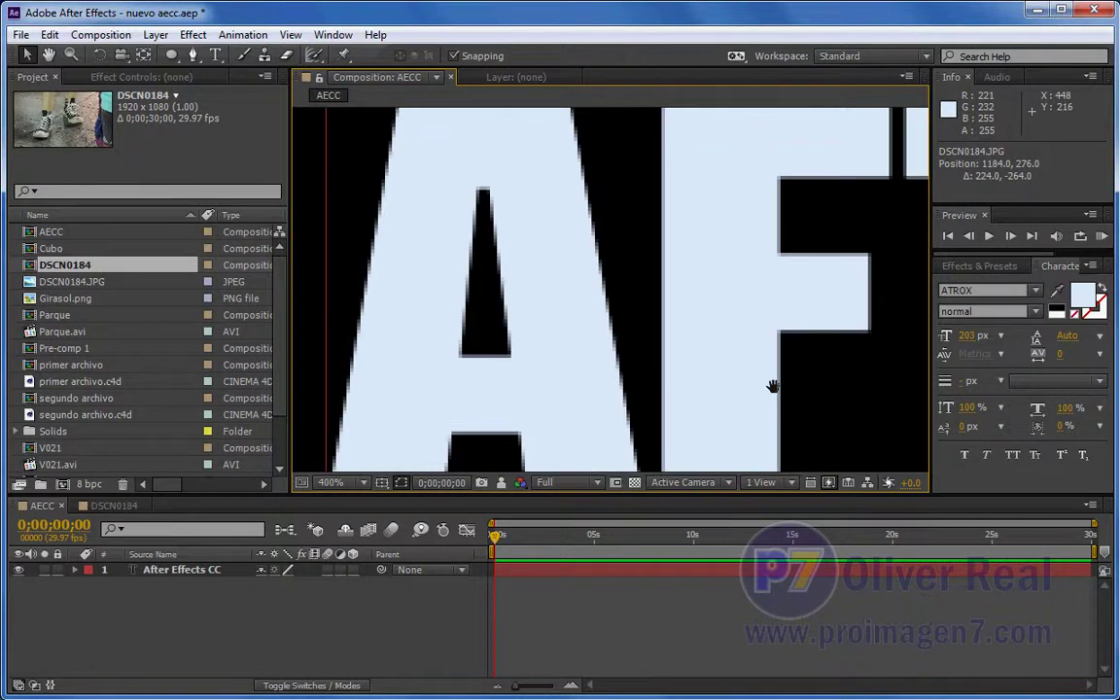
pyautogui.click(287, 569)
pyautogui.click(289, 570)
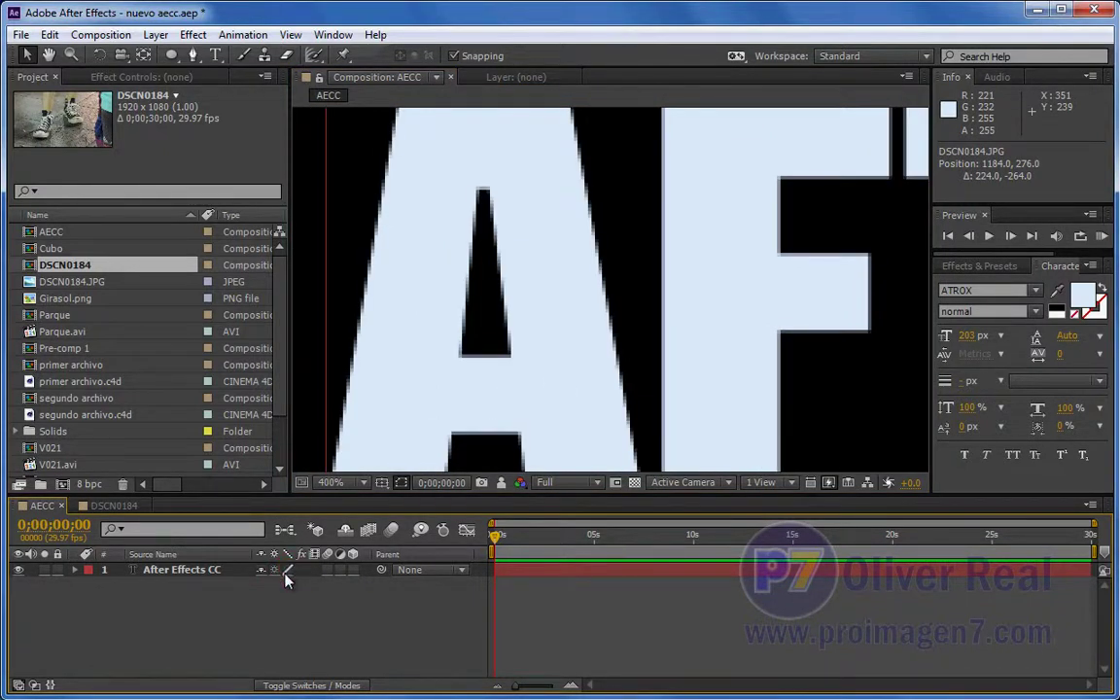
pyautogui.click(287, 570)
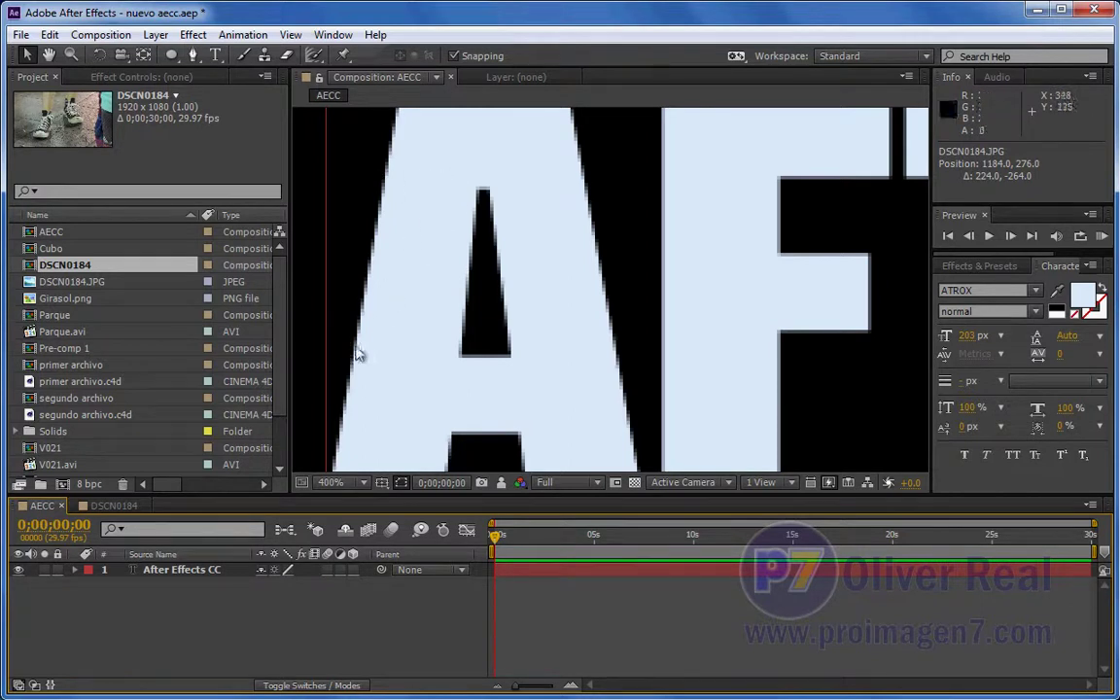
# - Zoom back out to 25%, center the frame, and reopen the DSCN0184 composition
pyautogui.scroll(-2, 693, 333)
pyautogui.scroll(-4, 693, 334)
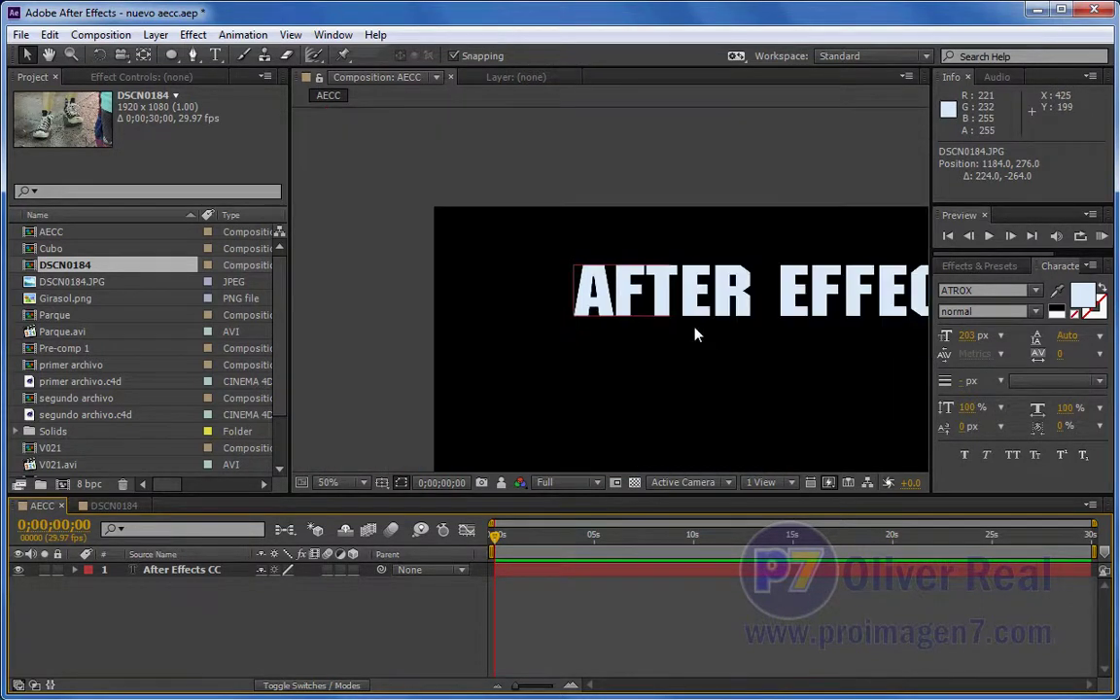
pyautogui.scroll(-2, 693, 333)
pyautogui.moveTo(709, 320); pyautogui.dragTo(588, 243)
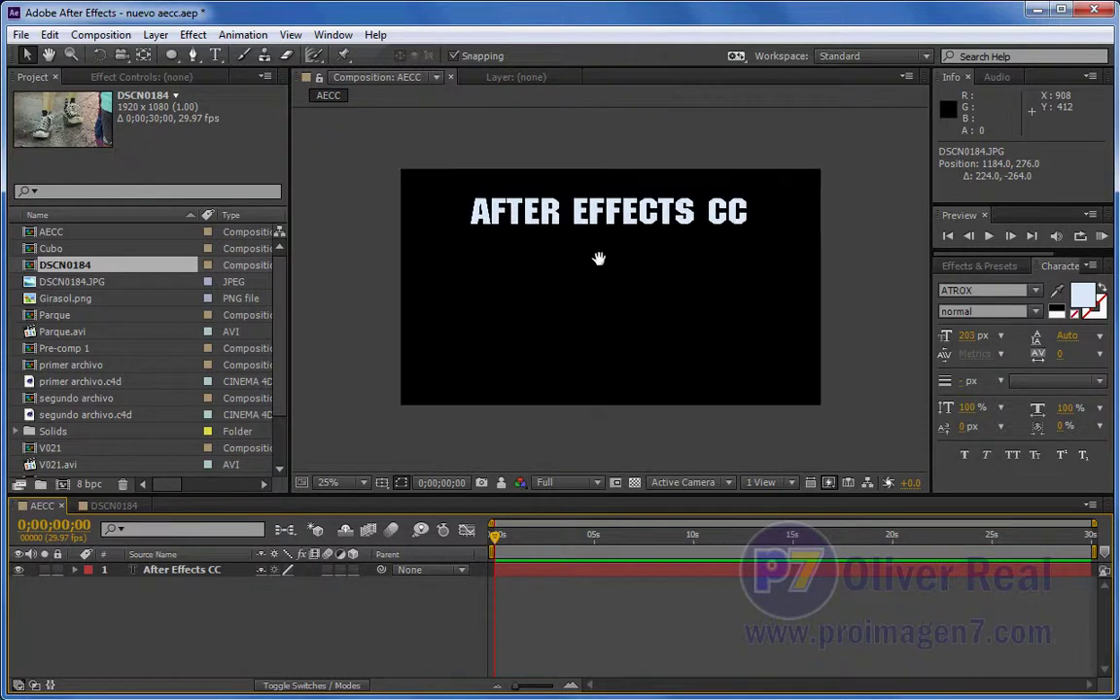
pyautogui.doubleClick(64, 265)
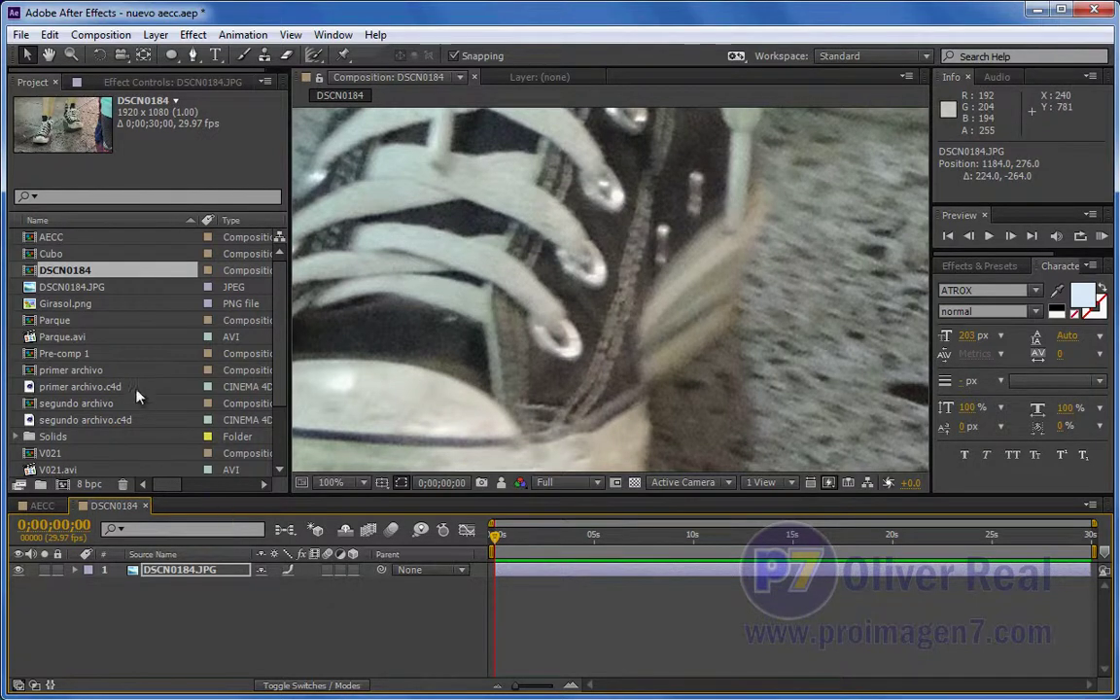
# - Create the Parque 2 composition from Parque.avi and set its video layer to draft quality
pyautogui.click(31, 337)
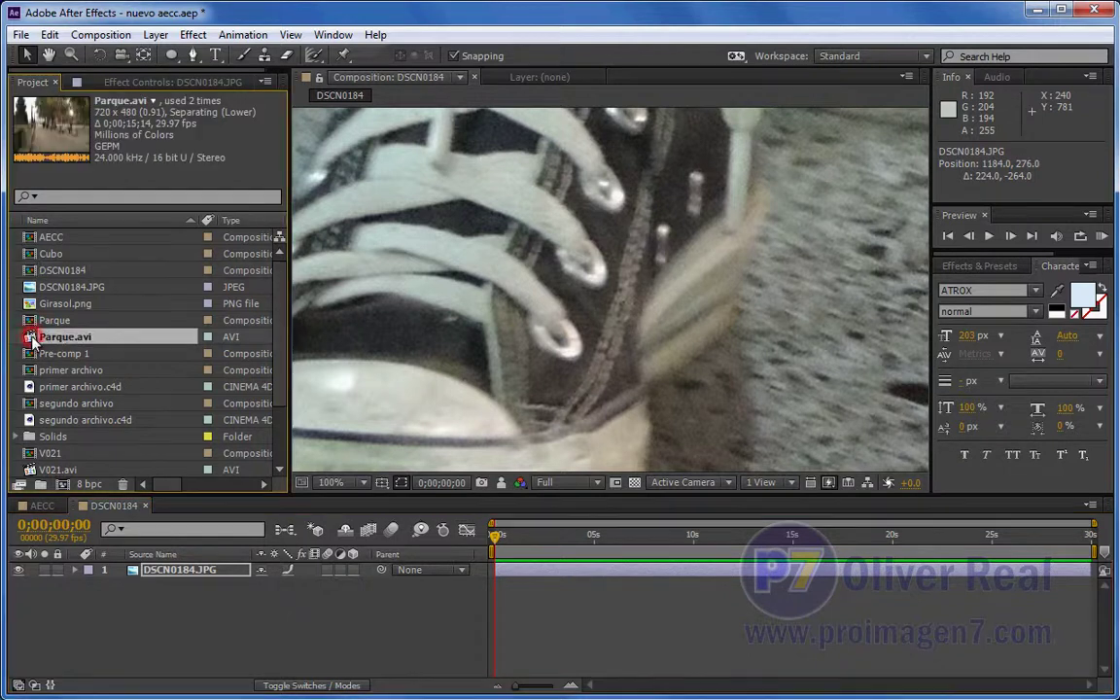
pyautogui.moveTo(32, 337); pyautogui.dragTo(57, 484)
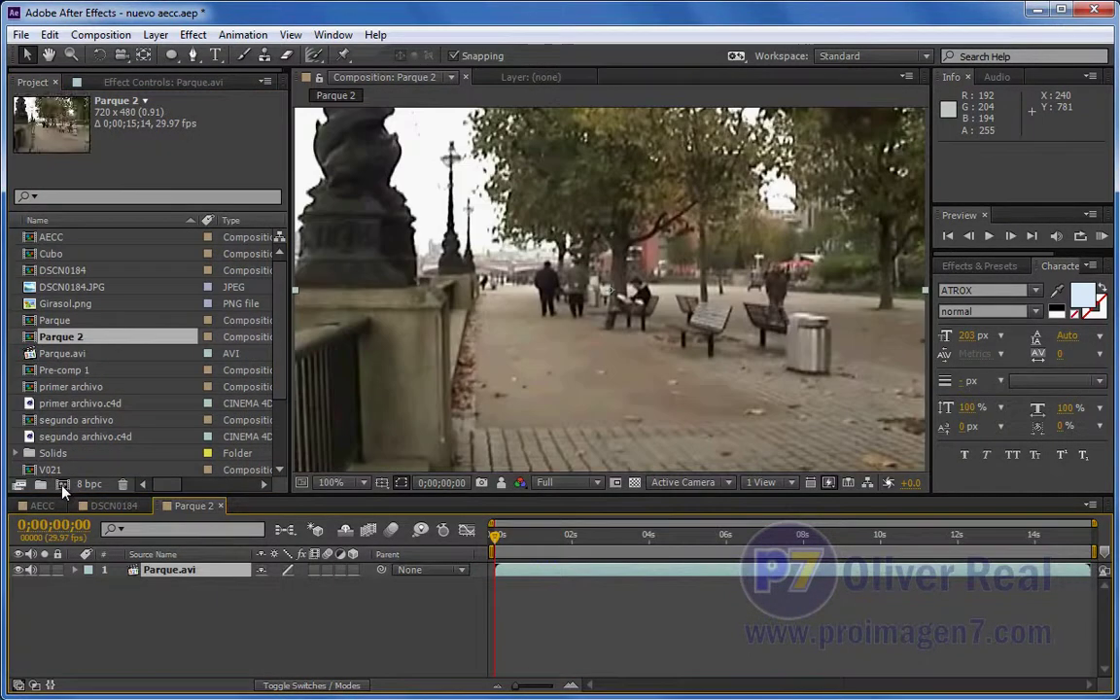
pyautogui.click(180, 569)
pyautogui.press('s')
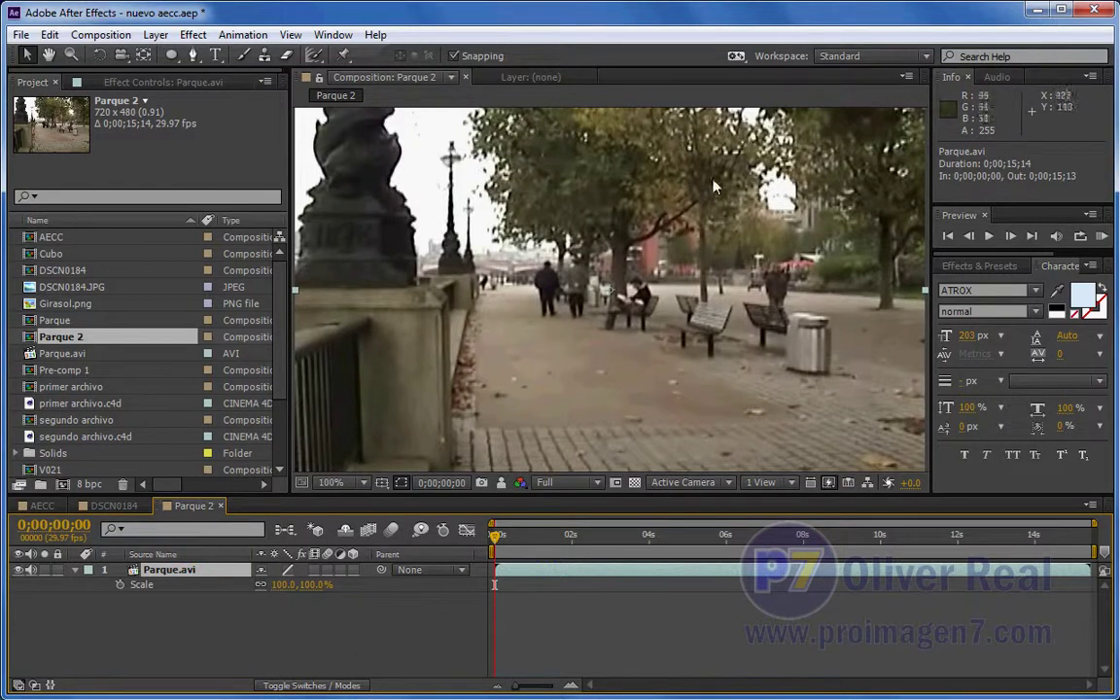
pyautogui.click(287, 570)
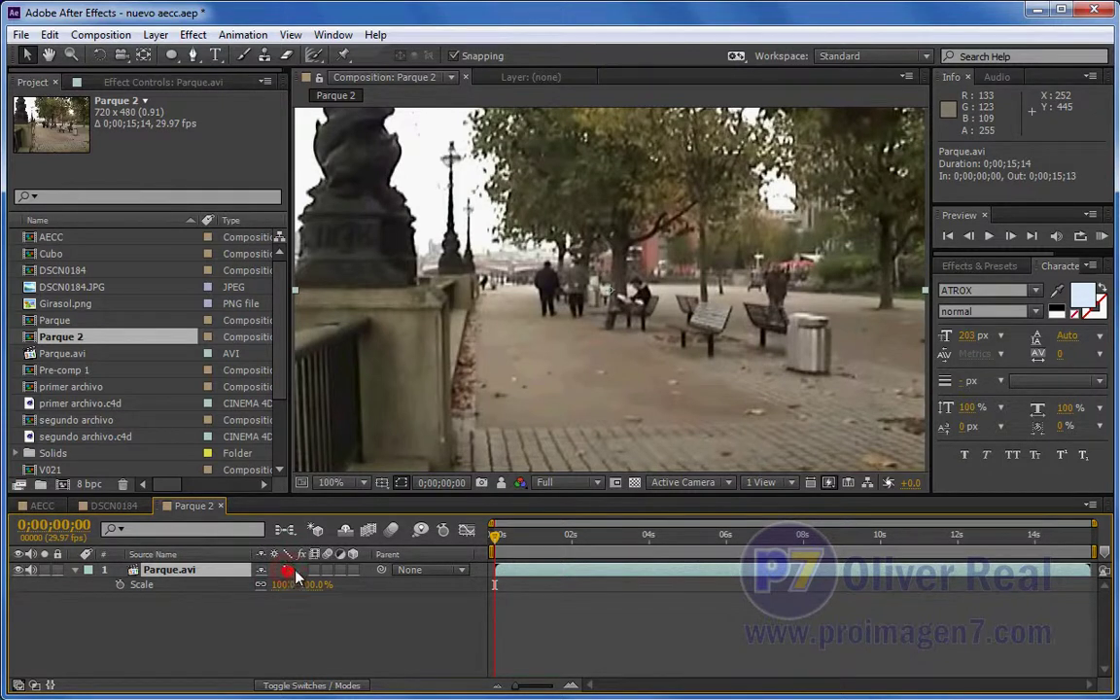
# - Scale the Parque.avi layer to 200% and zoom the viewer in, then back to 200%
pyautogui.click(301, 584)
pyautogui.write('200')
pyautogui.click(415, 647)
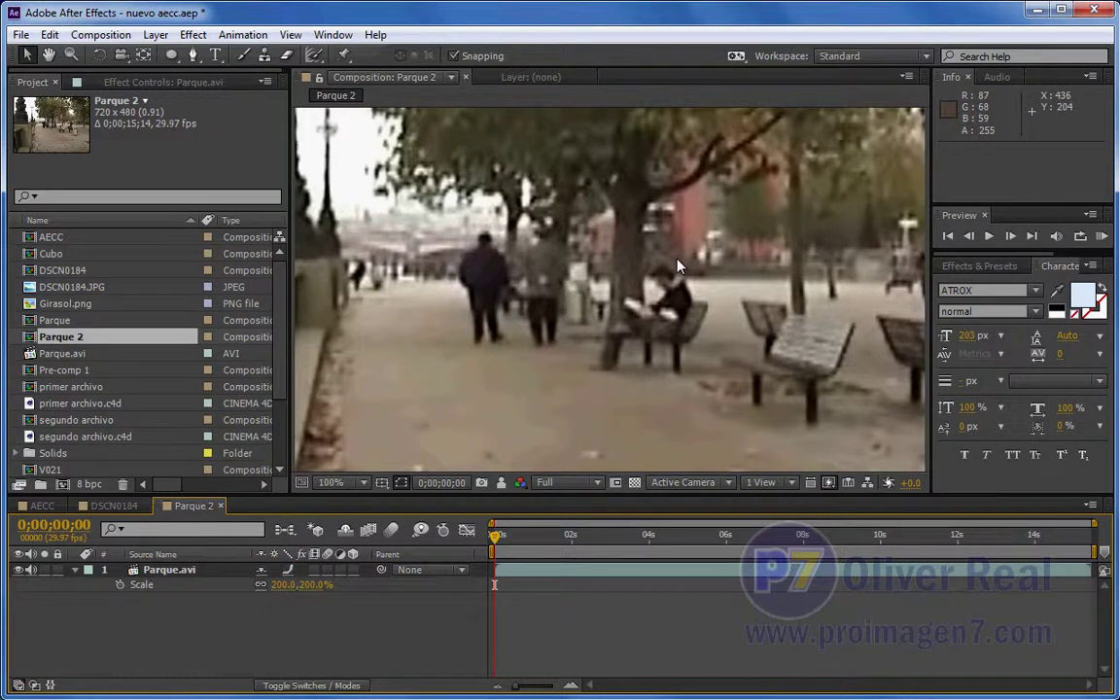
pyautogui.press('.')
pyautogui.press('.')
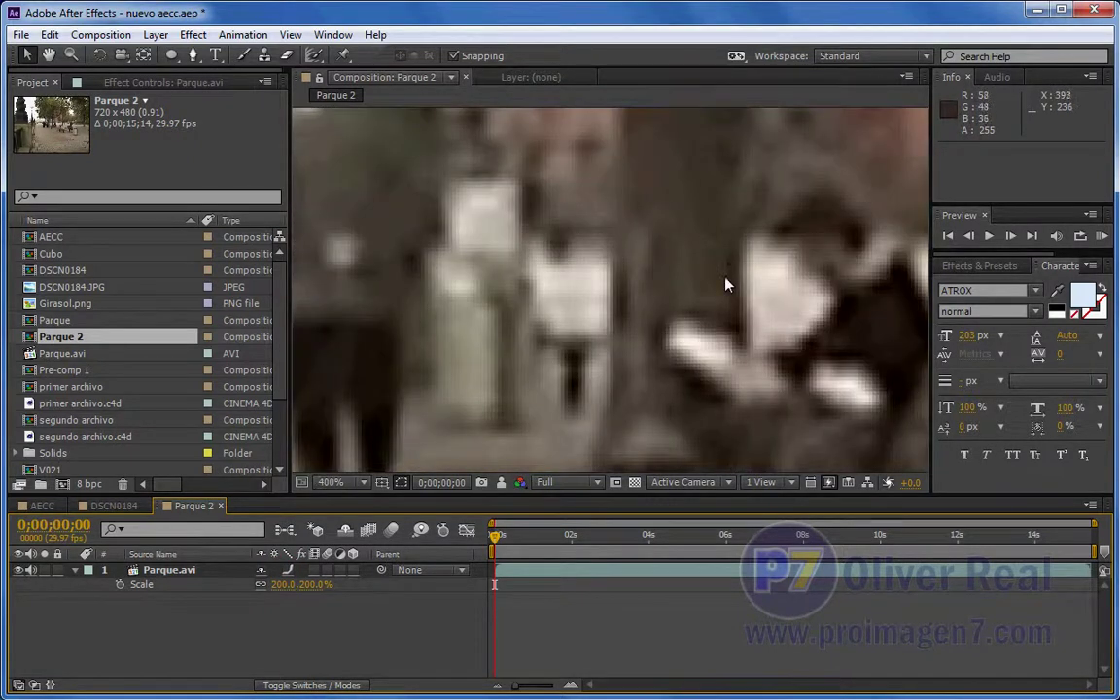
pyautogui.press(',')
# - Return the Parque video layer to best quality and take a viewer snapshot
pyautogui.click(290, 569)
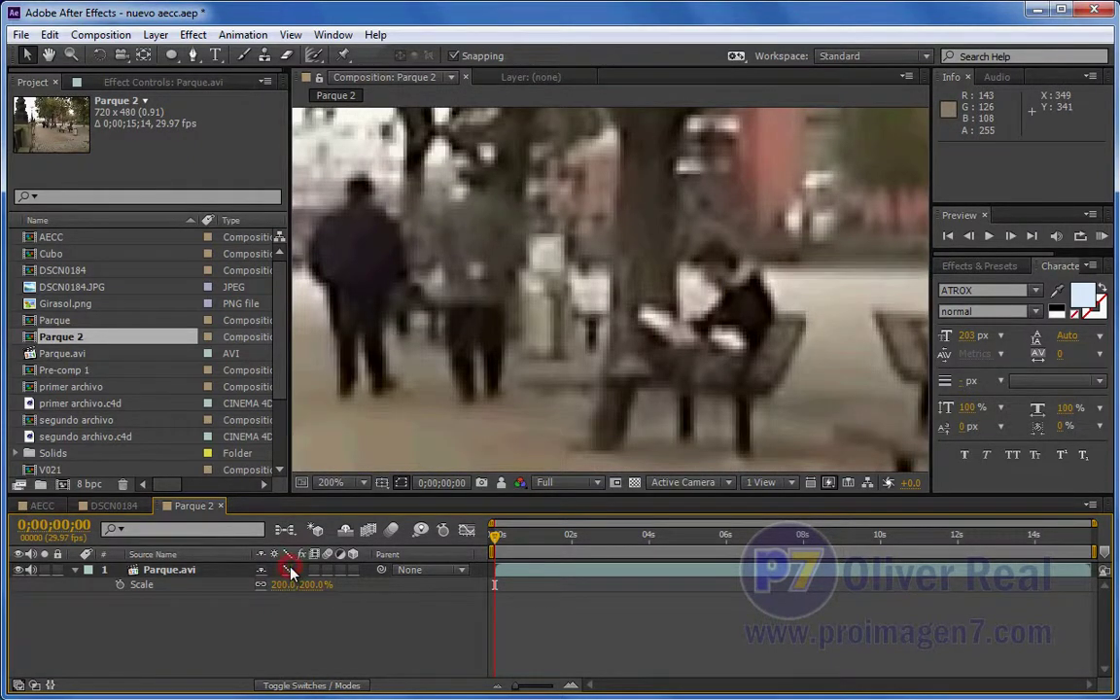
pyautogui.click(288, 571)
pyautogui.click(483, 483)
# - Compare the view against the saved snapshot, then close the Parque 2 composition
pyautogui.click(503, 486)
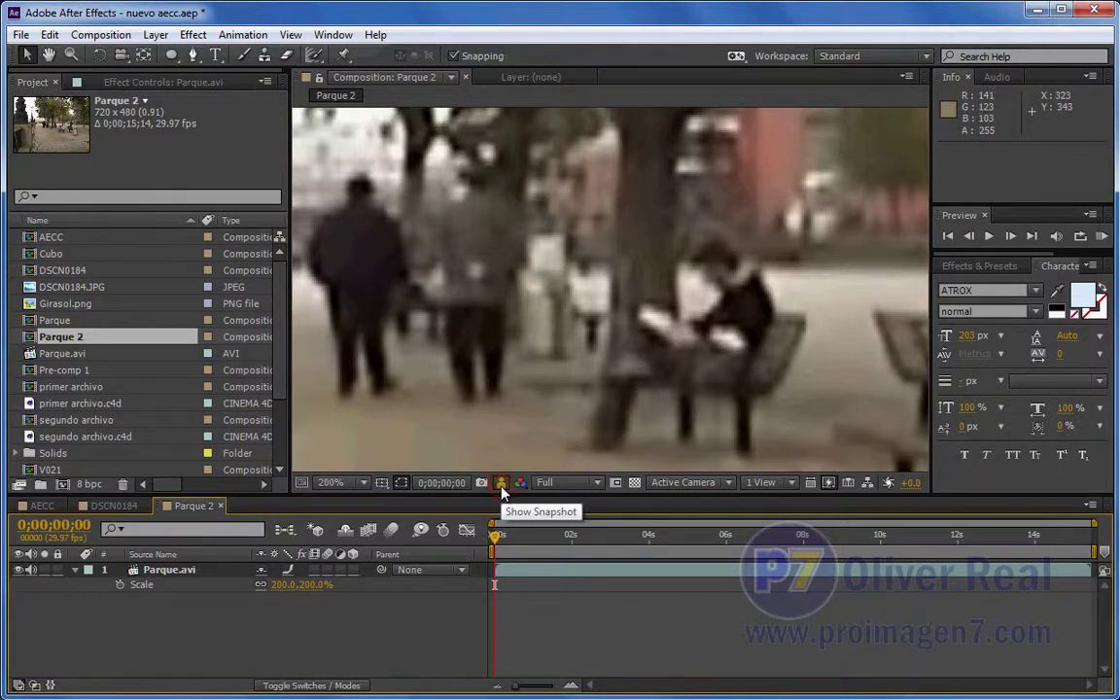
pyautogui.click(502, 484)
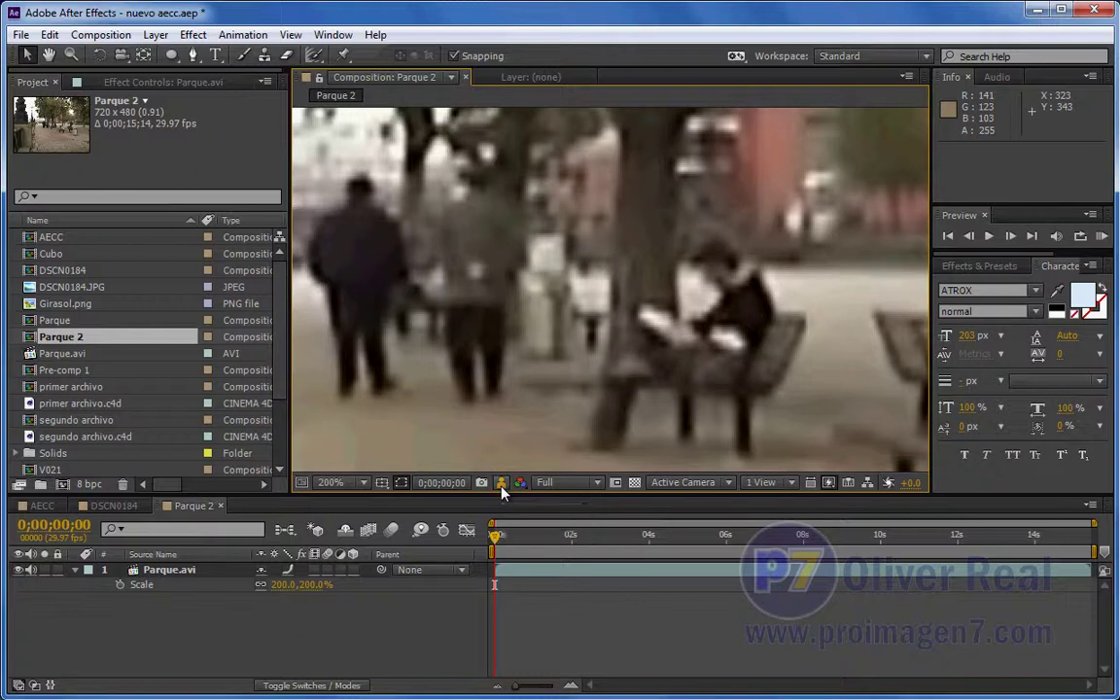
pyautogui.click(501, 484)
pyautogui.click(219, 506)
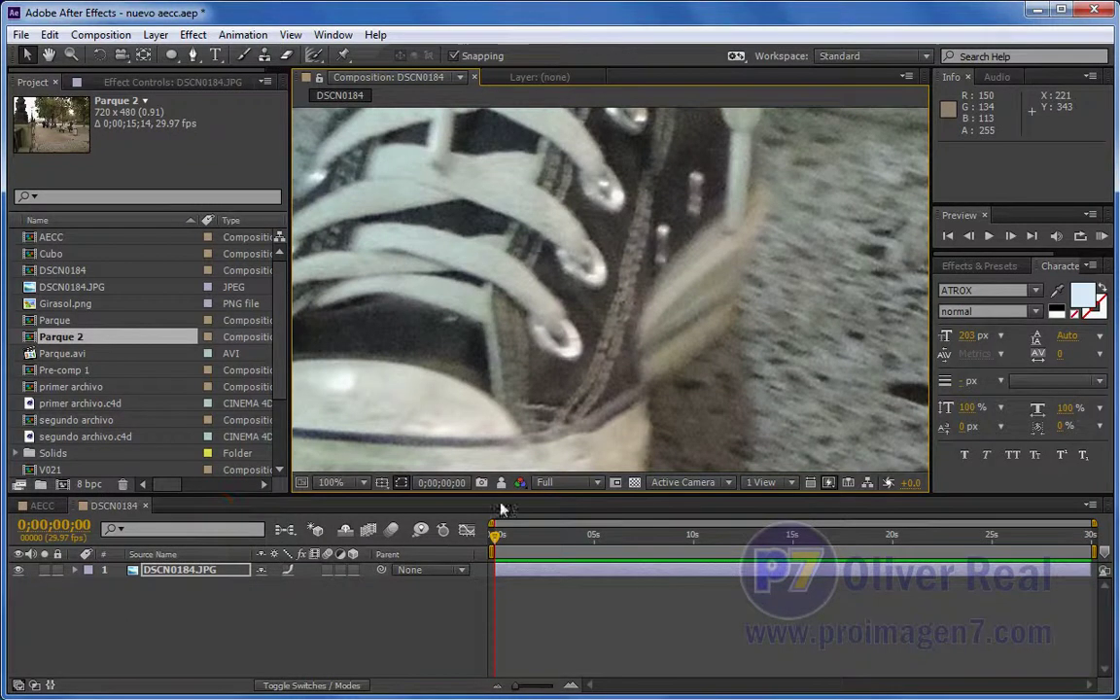